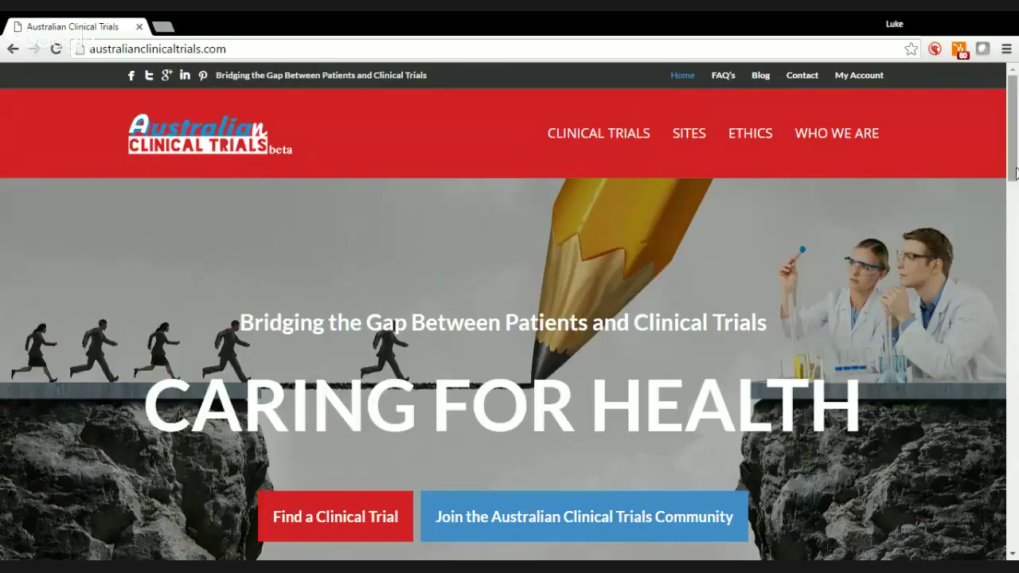
From My Account, open the edit form of the site named Test
mouse_move(1015, 183)
left_mouse_down()
mouse_move(1015, 541)
mouse_move(1017, 160)
left_mouse_up()
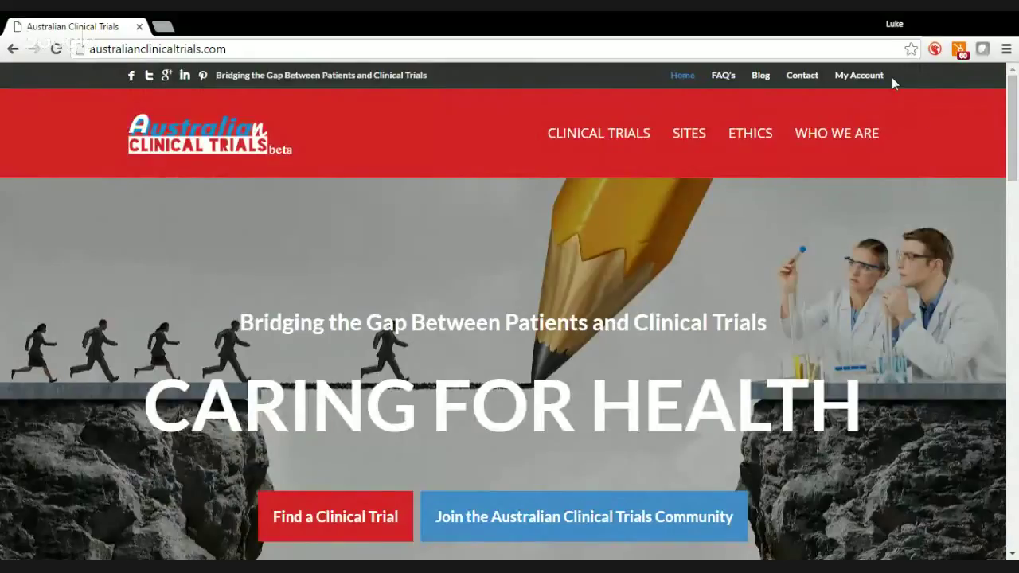
mouse_move(856, 82)
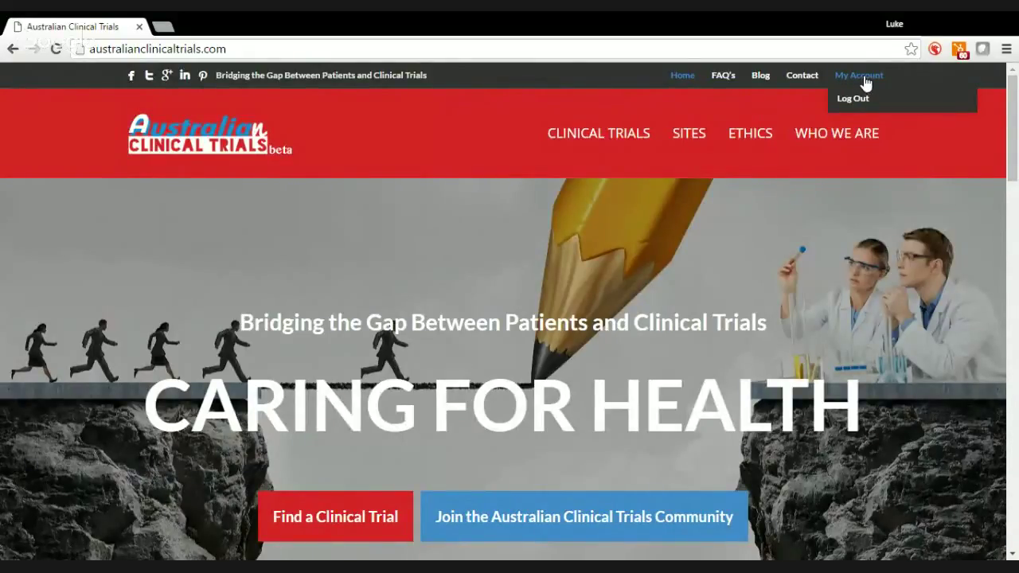
left_click(865, 82)
mouse_move(1017, 193)
left_mouse_down()
mouse_move(1016, 253)
mouse_move(1017, 194)
left_mouse_up()
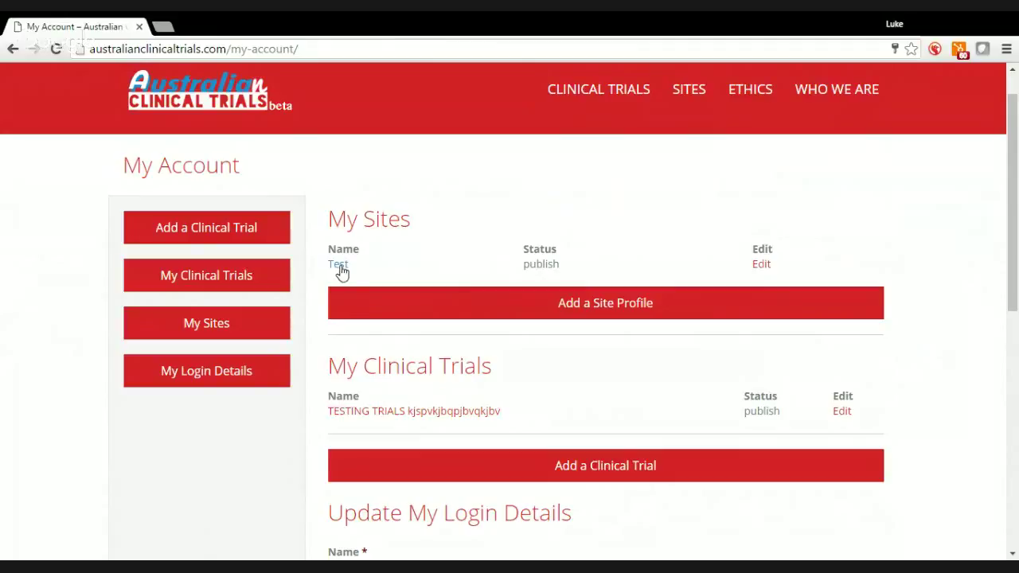
left_click(761, 266)
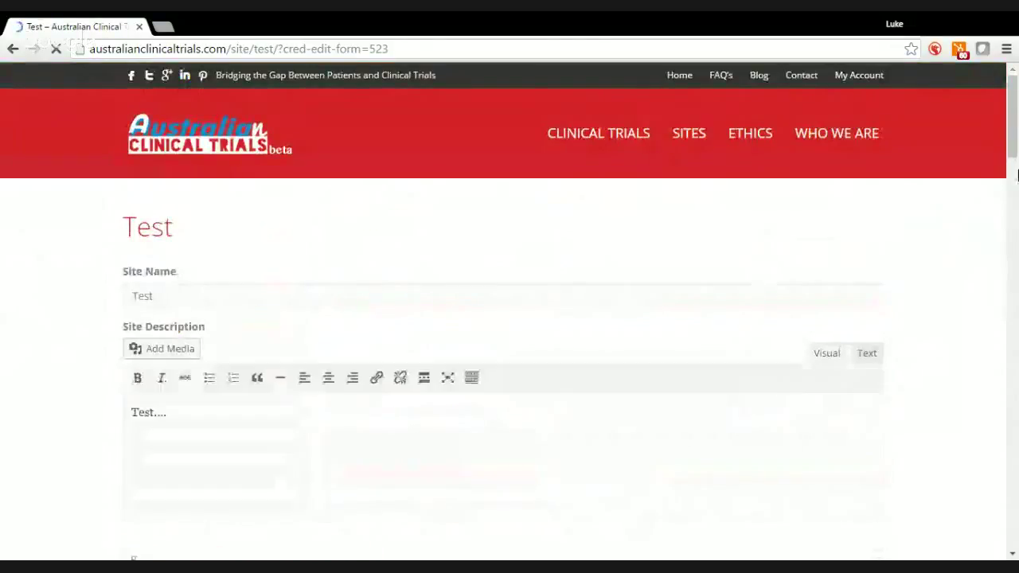
Replace the site name 'Test' with 'Alice Springs clinical trials'
left_click_drag(1016, 151, 1016, 162)
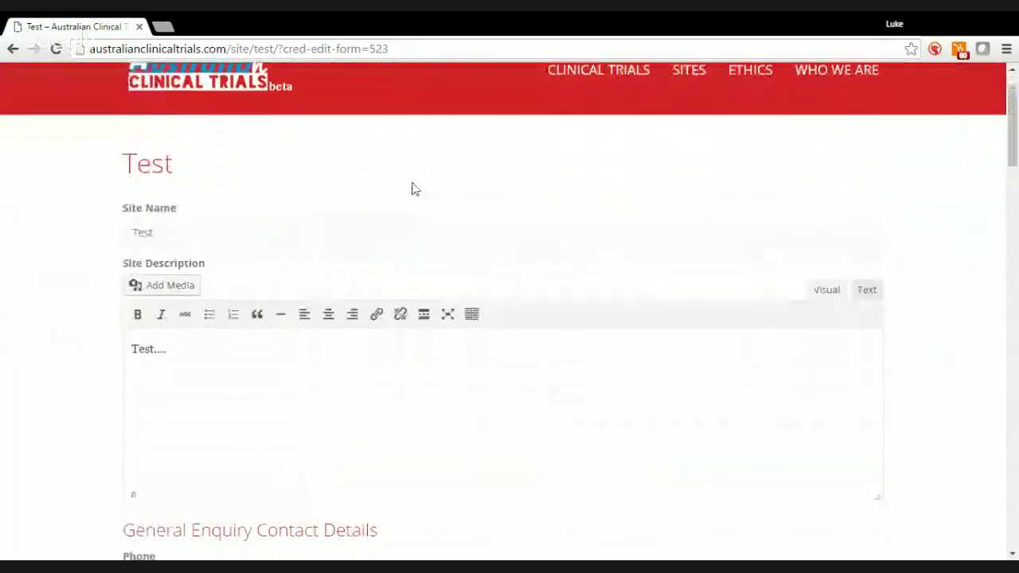
left_click(168, 239)
left_click_drag(168, 238, 132, 228)
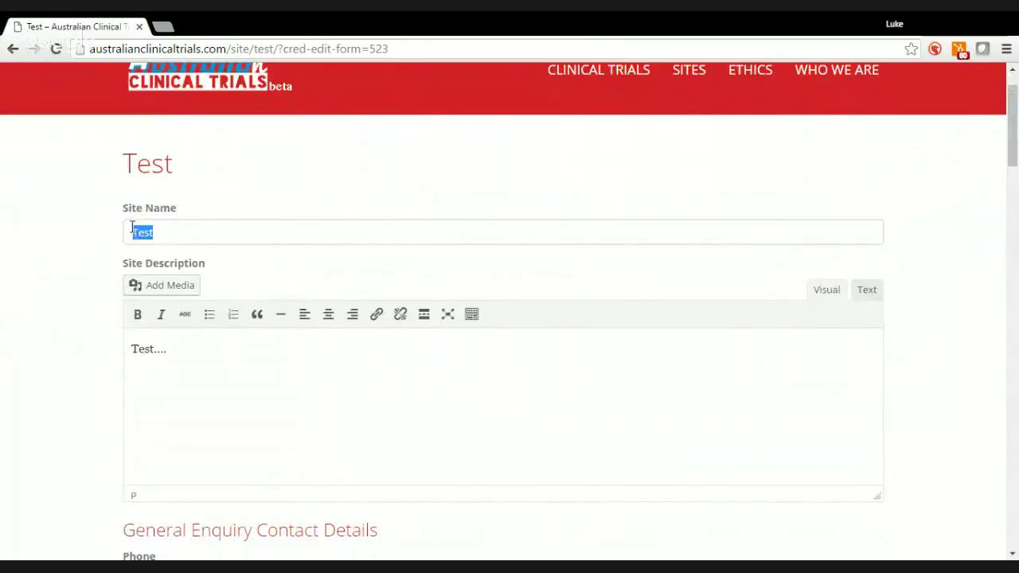
type("Ay")
key("BackSpace")
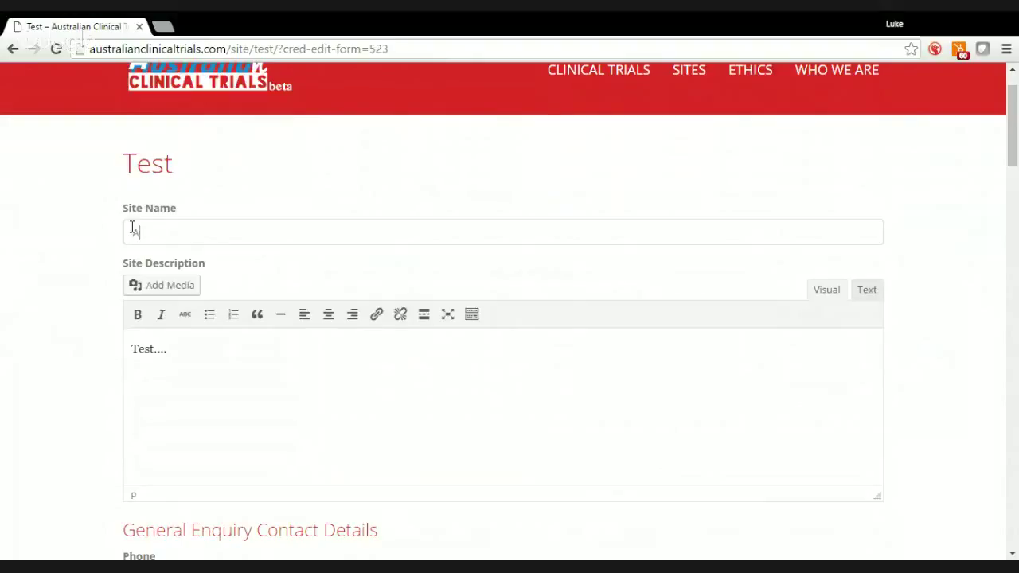
key("BackSpace")
type("Alice Springs clinical ")
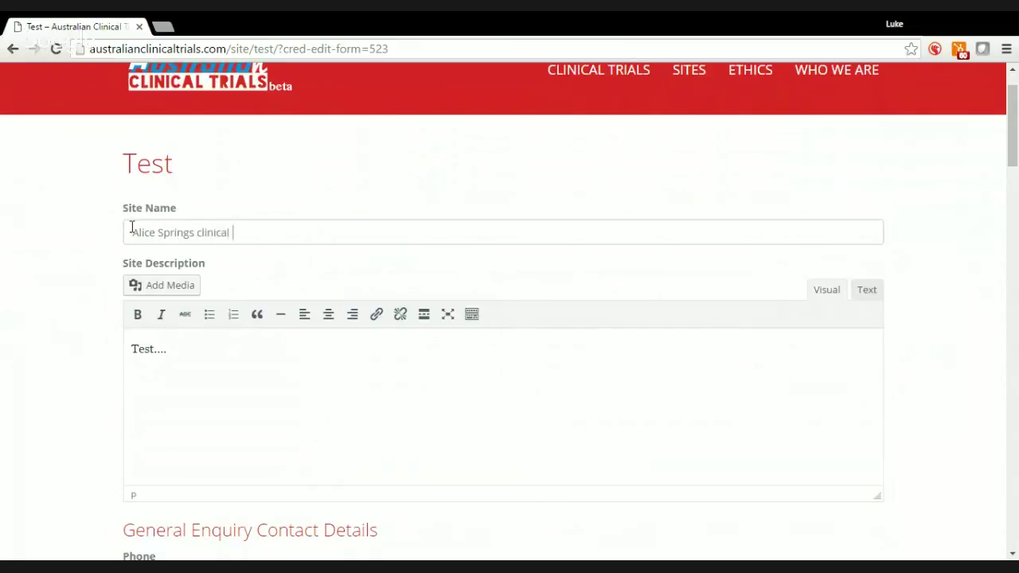
type("trials")
Append some extra test text to the end of the site description
left_click(291, 388)
type("jvhluvy;iyv;iyv;iyv;iyv;iyv;ivi;hvy;")
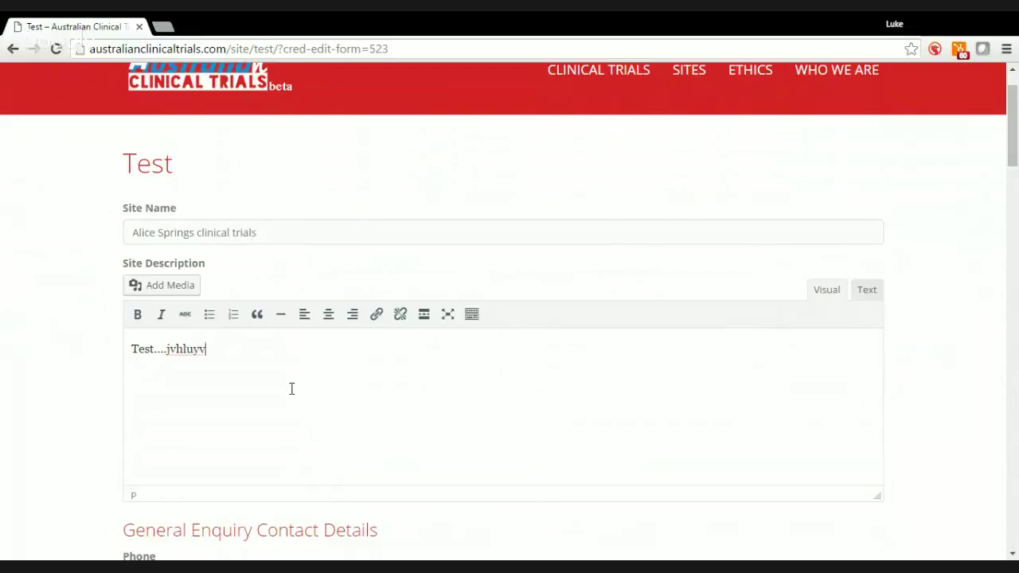
type("hy;iv;iv;iv")
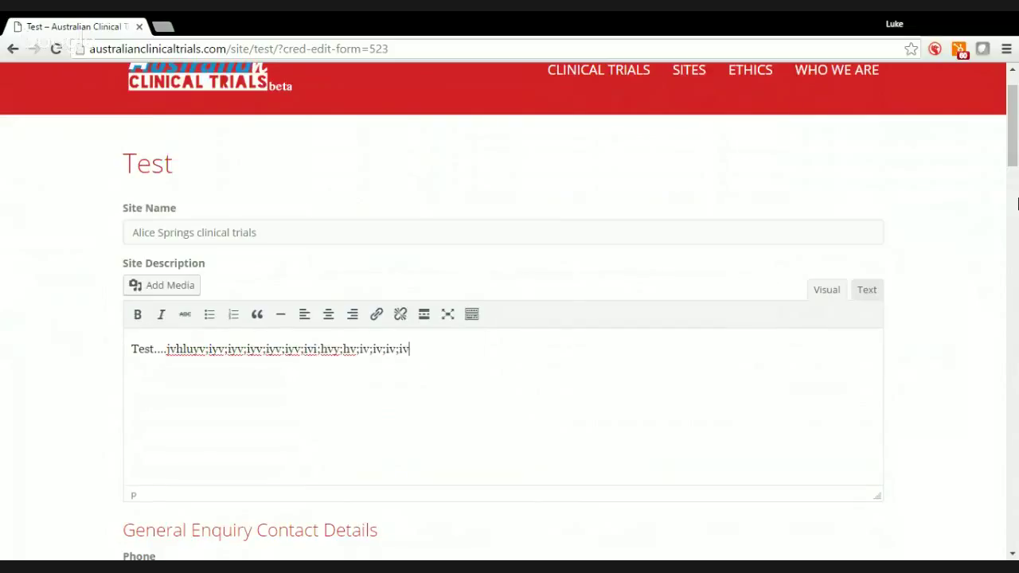
left_click_drag(1012, 163, 1016, 225)
Copy 'Ayers Rock' from the address over 'Alice Springs' to make 'Ayers Rock clinical trials'
left_click(614, 307)
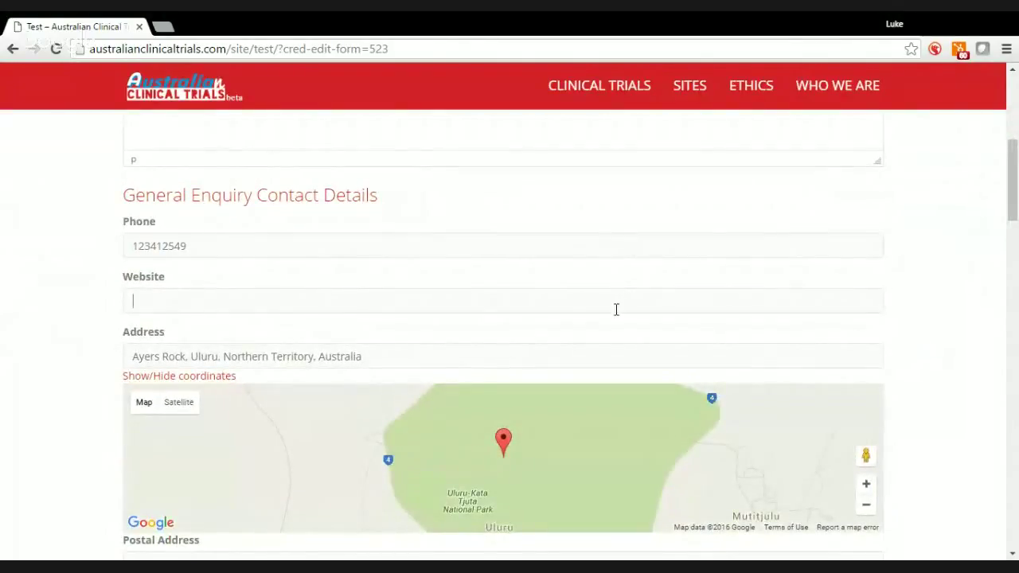
left_click_drag(1015, 220, 1016, 239)
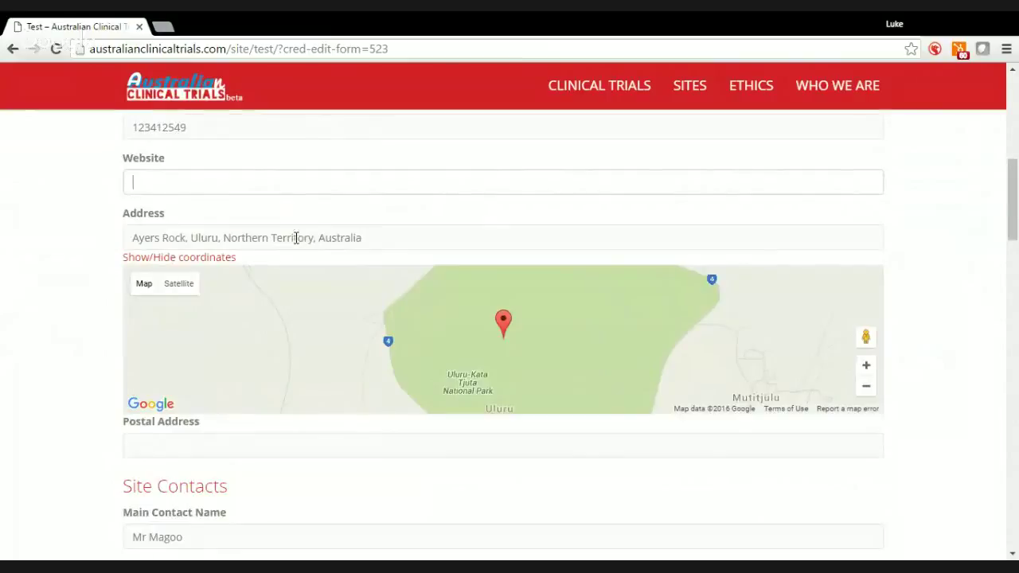
left_click_drag(187, 238, 130, 247)
key("ctrl+c")
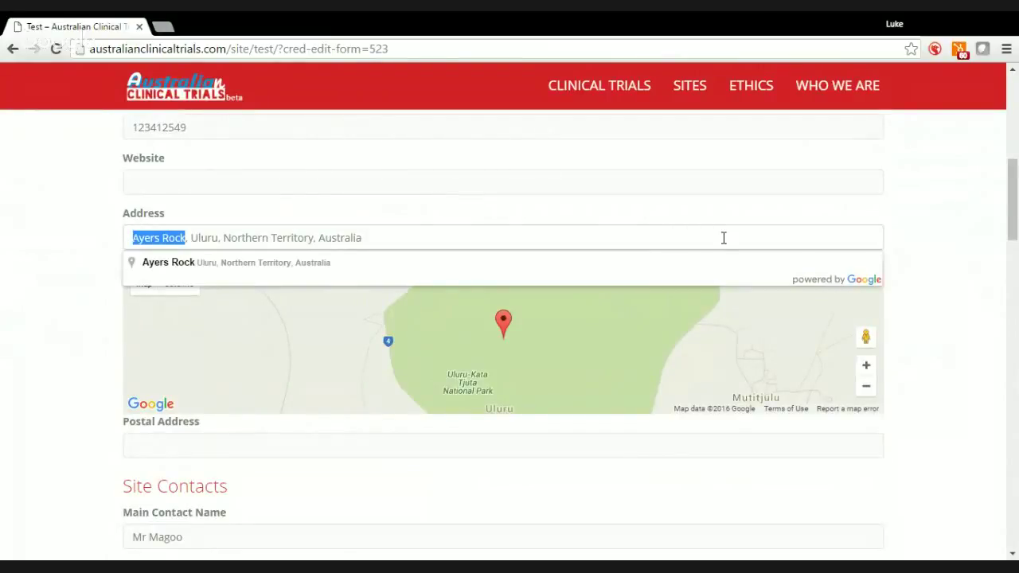
scroll(724, 237, "up", 10)
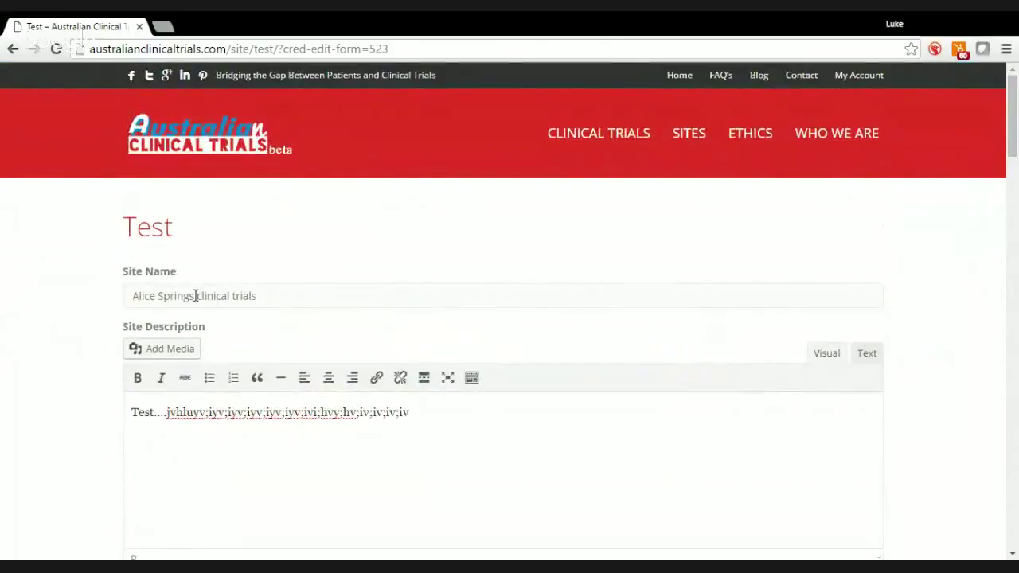
left_click_drag(196, 295, 129, 296)
key("ctrl+v")
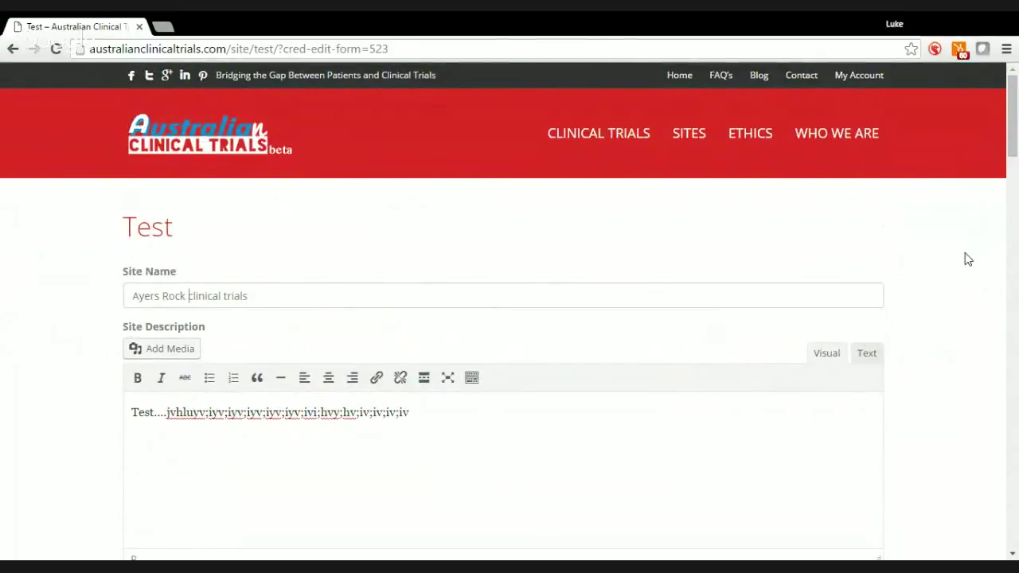
scroll(1014, 164, "down", 1)
left_click_drag(1014, 164, 1016, 392)
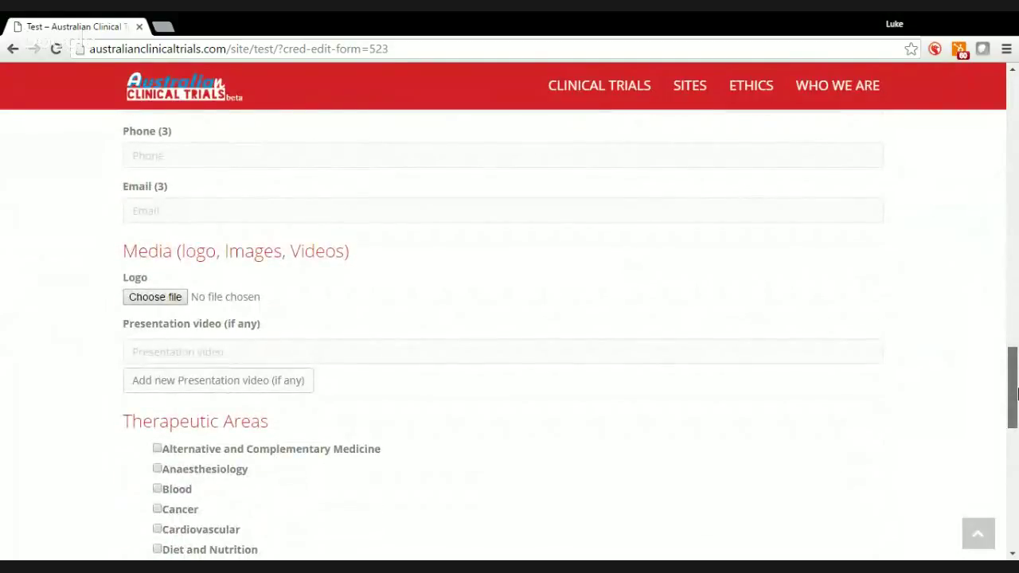
Tick Alternative Medicine, Eye, Ear, Diet and Nutrition, Musculoskeletal, Neurological and Mental Health
scroll(380, 291, "down", 3)
left_click(157, 233)
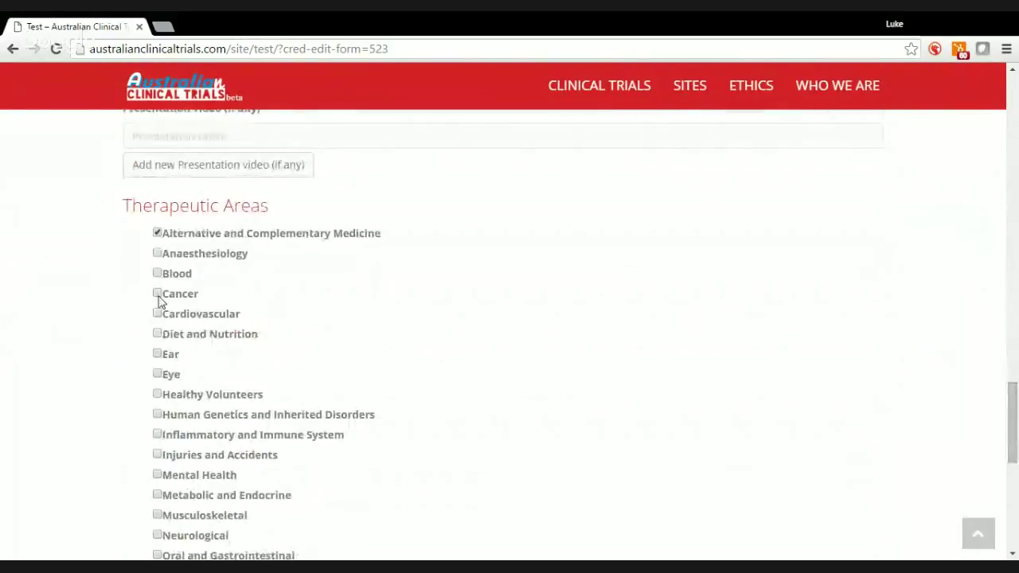
left_click(157, 374)
left_click(159, 355)
left_click(158, 336)
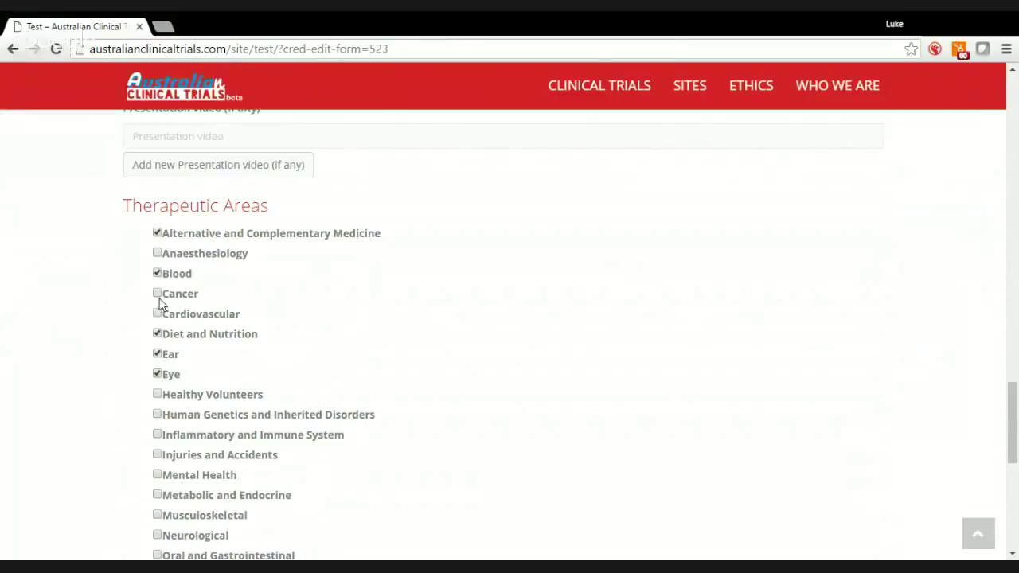
left_click(156, 516)
left_click(159, 536)
left_click(156, 475)
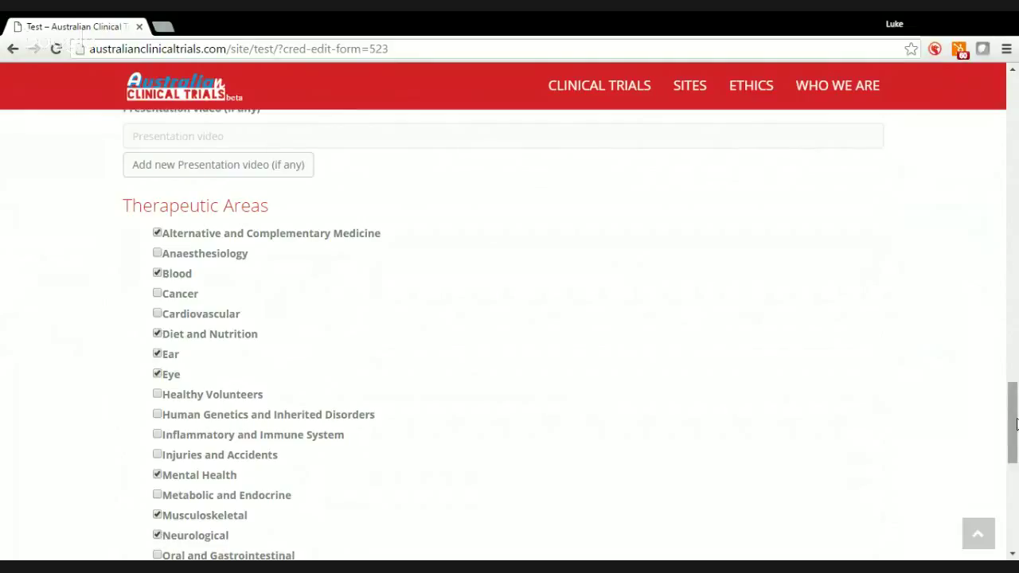
left_click_drag(1016, 424, 1014, 160)
Add a new line 'lkjkv' to the site description and upload a logo photo
left_click(502, 168)
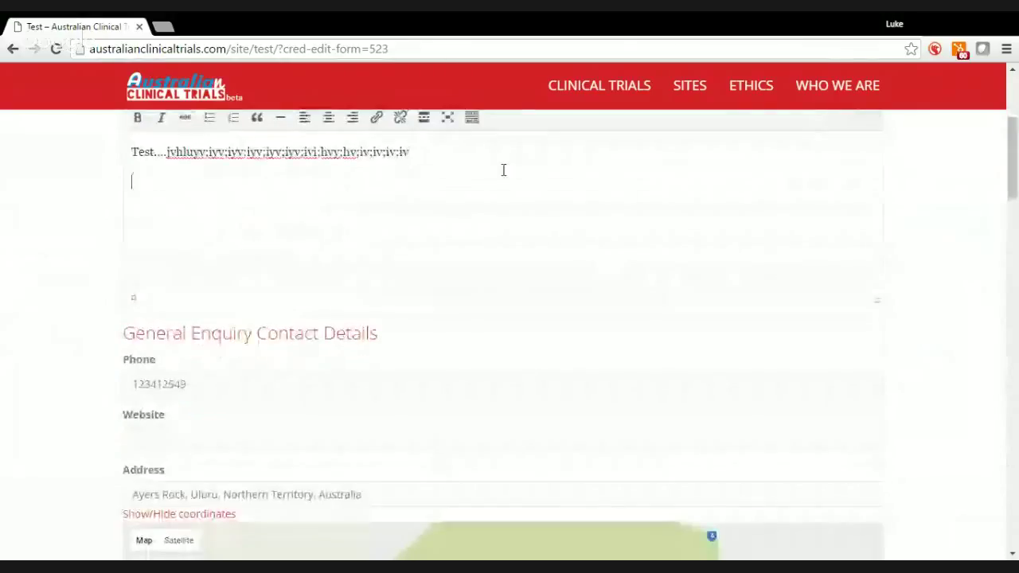
key("Return")
type("lkjkv")
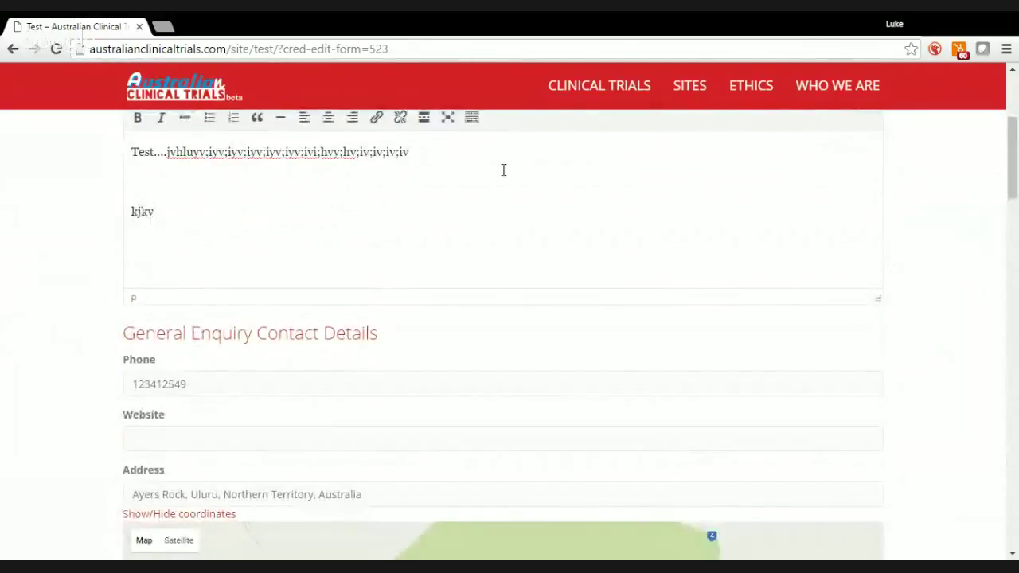
left_click_drag(1012, 146, 1017, 320)
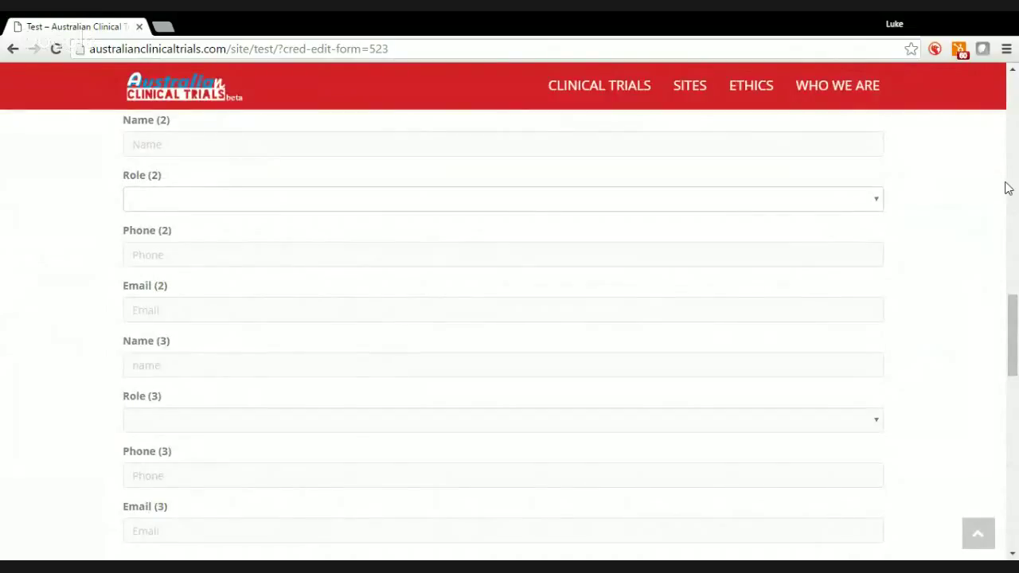
left_click_drag(1016, 324, 1016, 386)
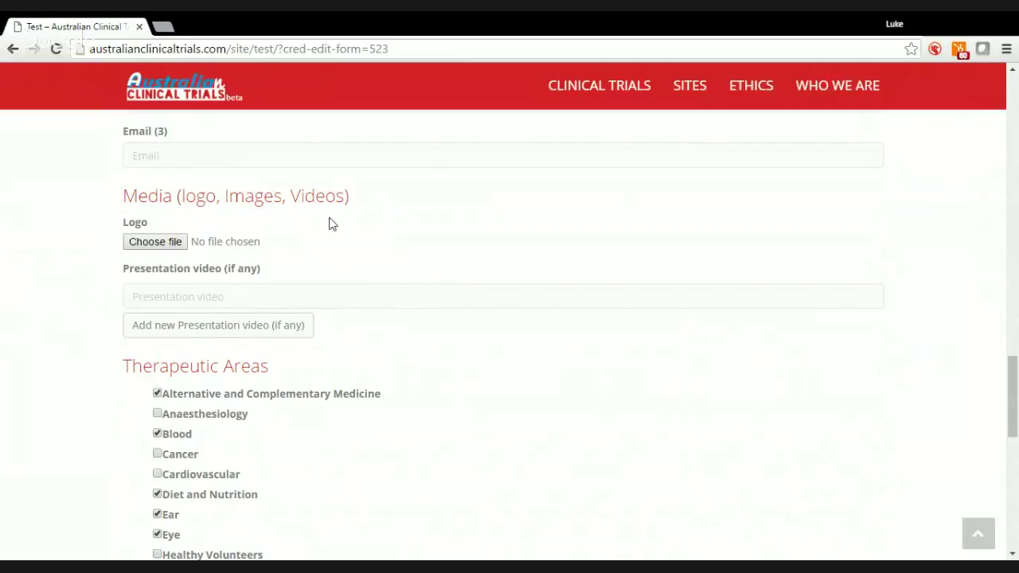
mouse_move(1013, 422)
left_mouse_down()
mouse_move(1013, 207)
mouse_move(1013, 530)
mouse_move(1014, 100)
mouse_move(1017, 481)
mouse_move(1017, 456)
mouse_move(1017, 468)
left_mouse_up()
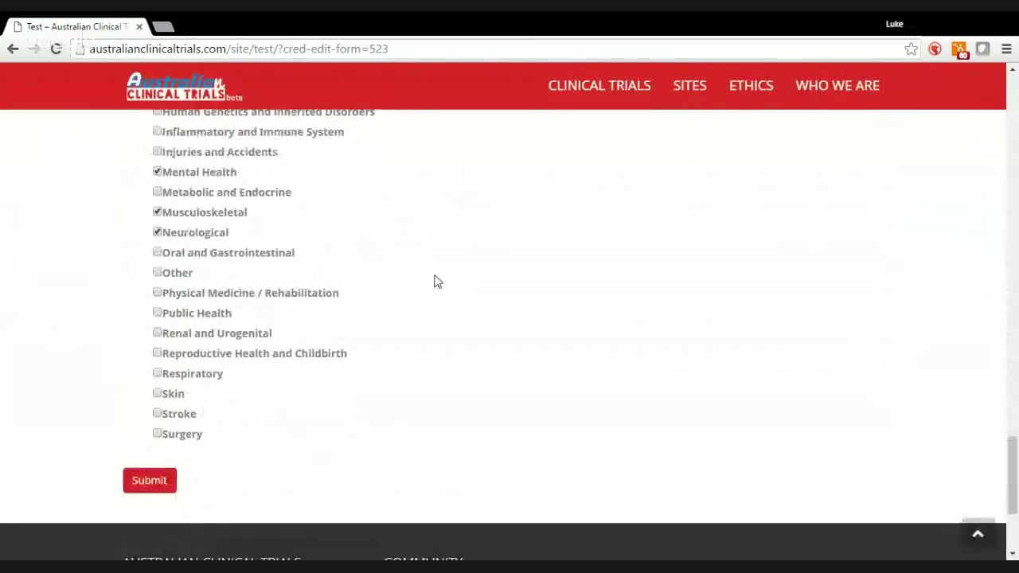
Submit the form and review the Ayers Rock clinical trials page with its photo and address
left_click(140, 492)
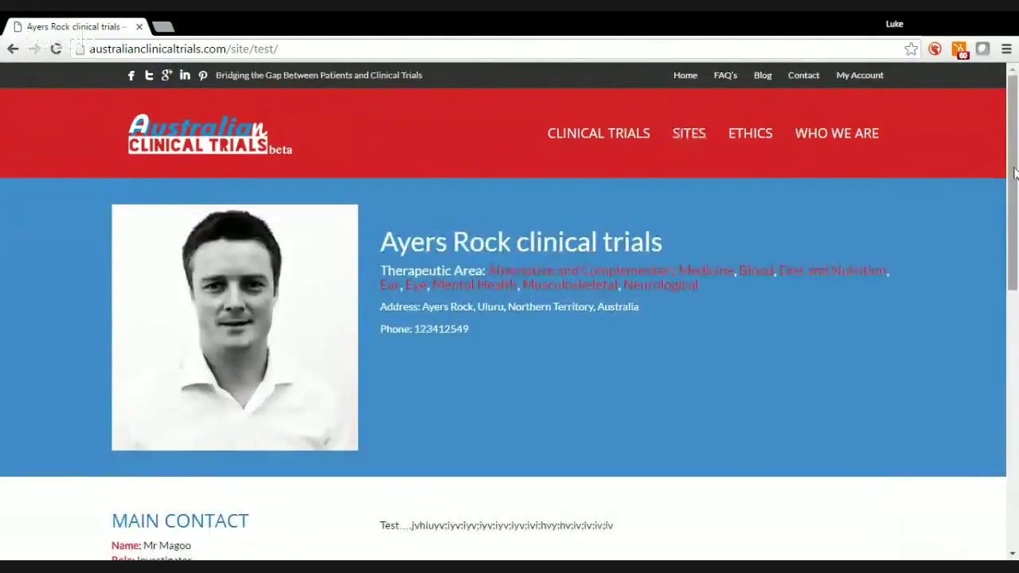
scroll(1013, 174, "down", 1)
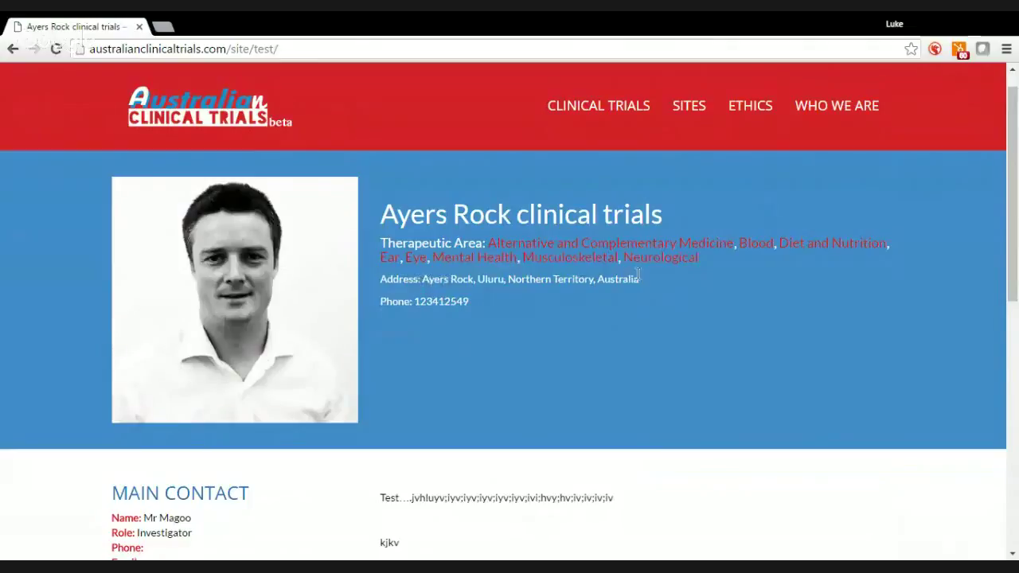
left_click_drag(1009, 164, 1017, 316)
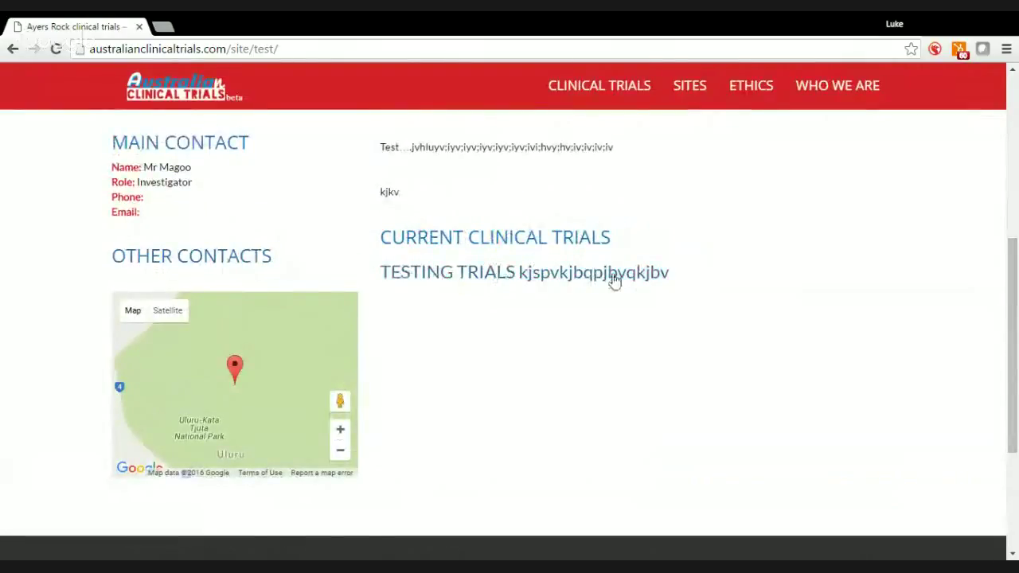
left_click_drag(1014, 315, 1000, 154)
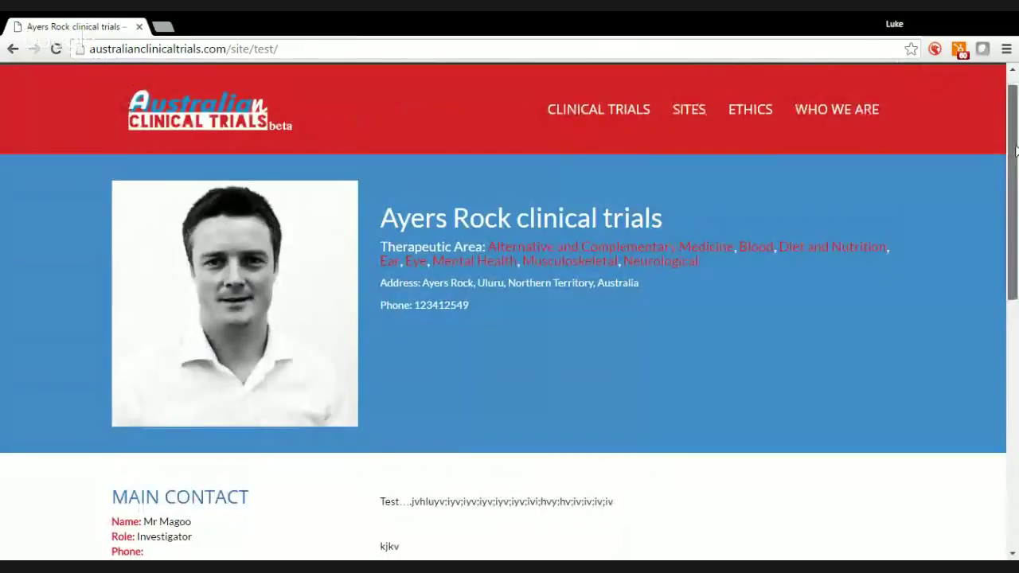
left_click_drag(1016, 151, 1016, 140)
Open the TESTING TRIALS trial's edit form from My Account, then go back
left_click(871, 80)
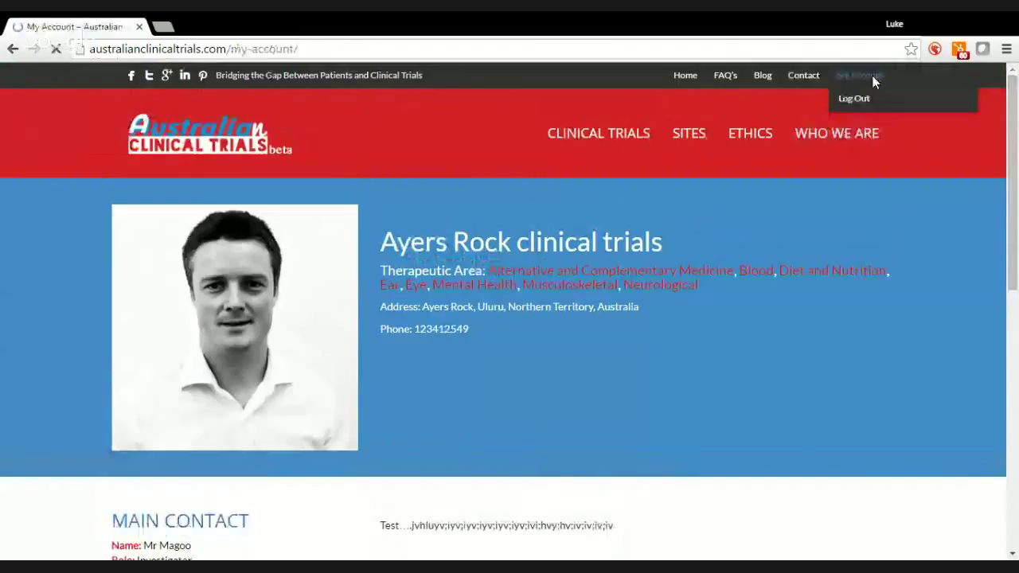
scroll(1016, 165, "down", 3)
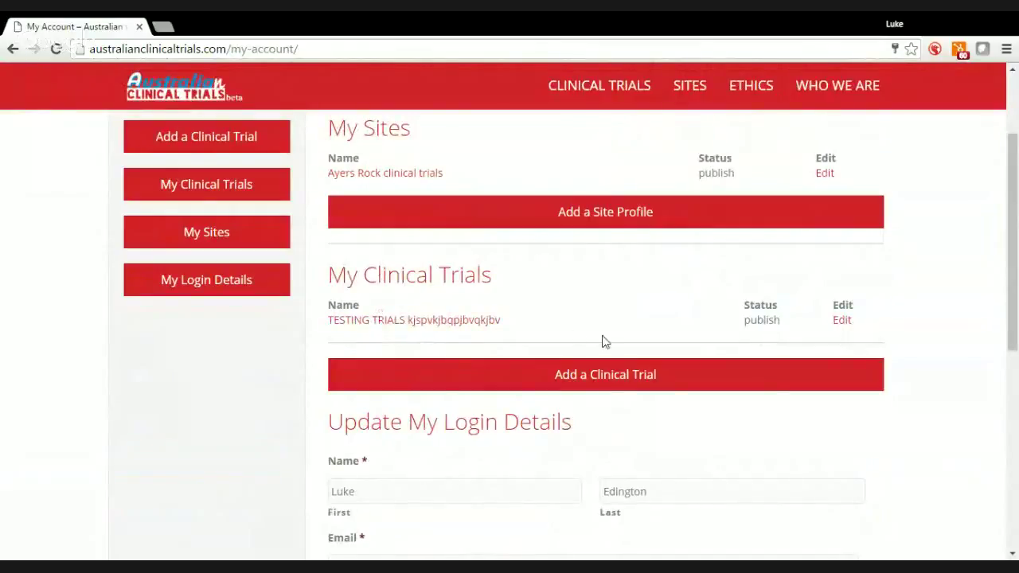
left_click(840, 321)
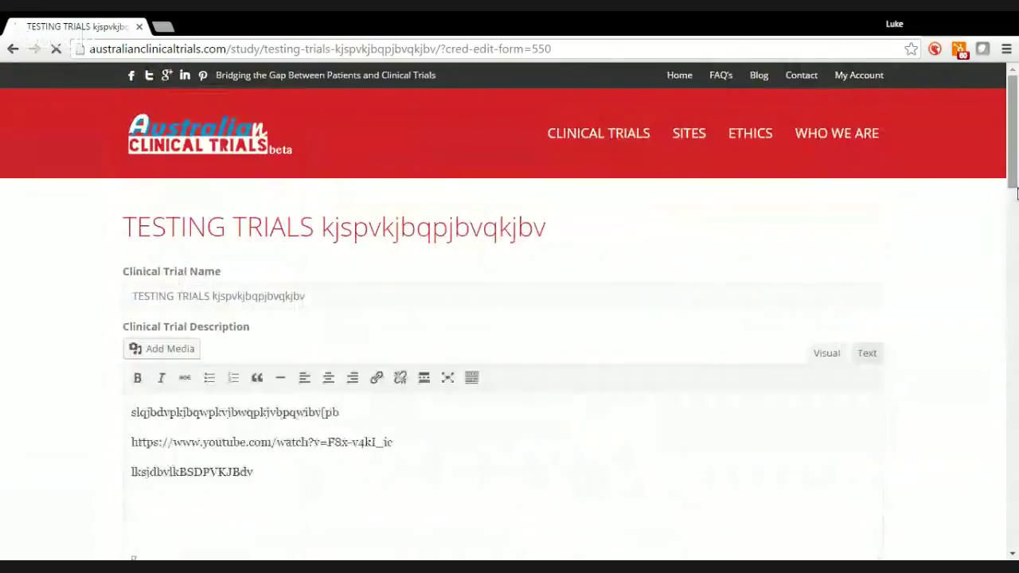
left_click(13, 49)
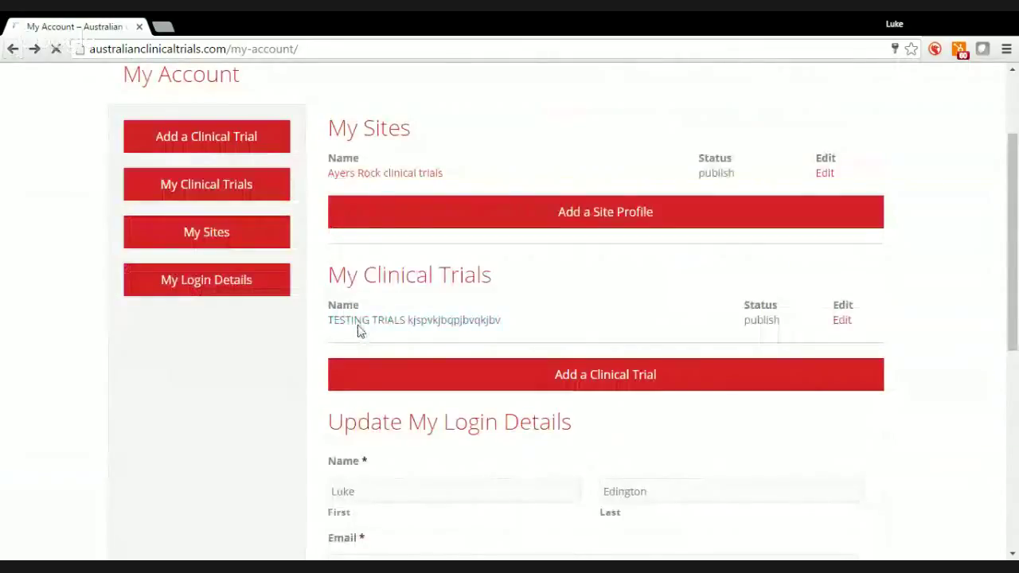
Open the TESTING TRIALS study page and review its video, headlines, trial information and map
left_click(357, 321)
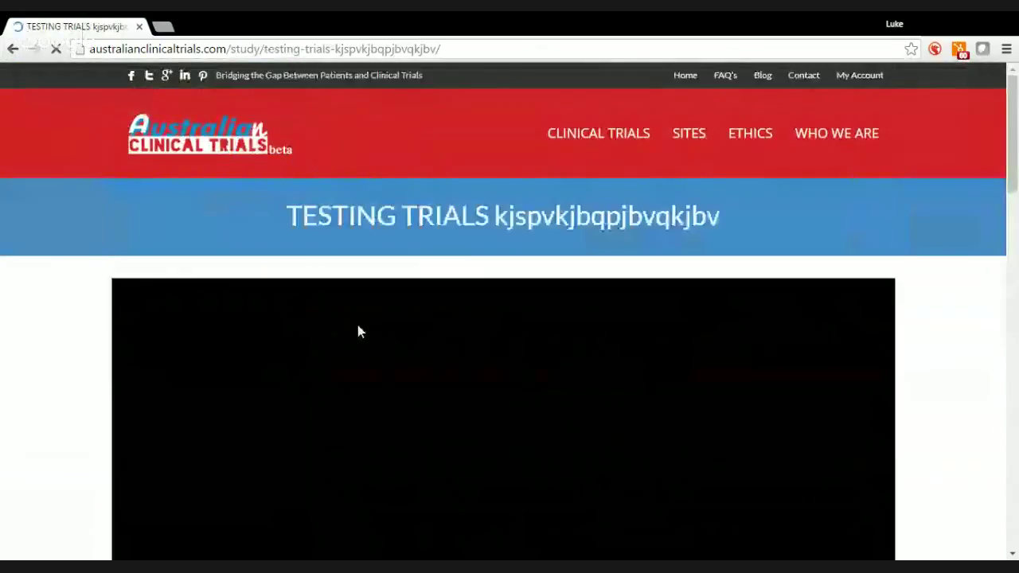
scroll(1016, 193, "down", 2)
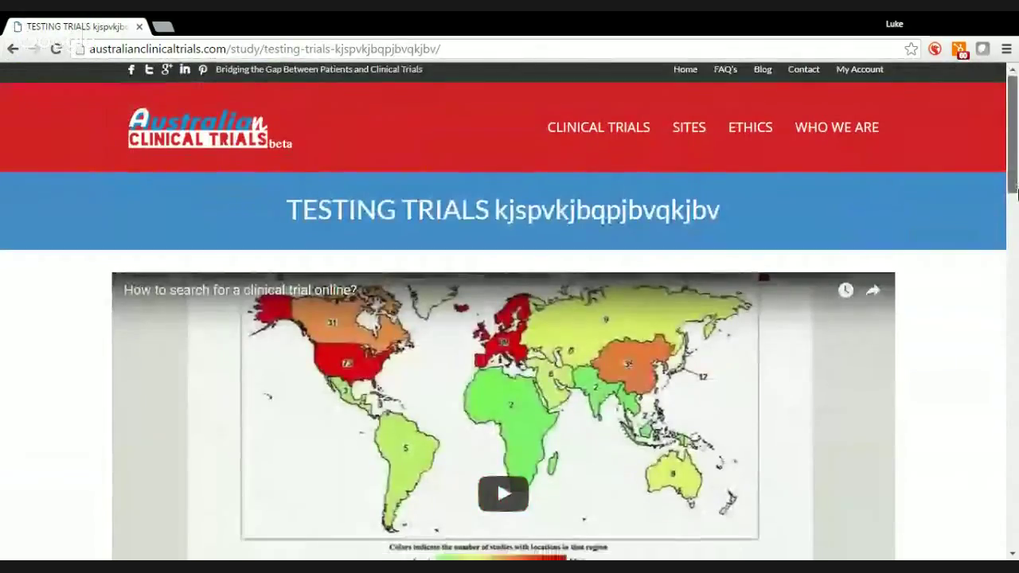
left_click_drag(1016, 194, 1016, 311)
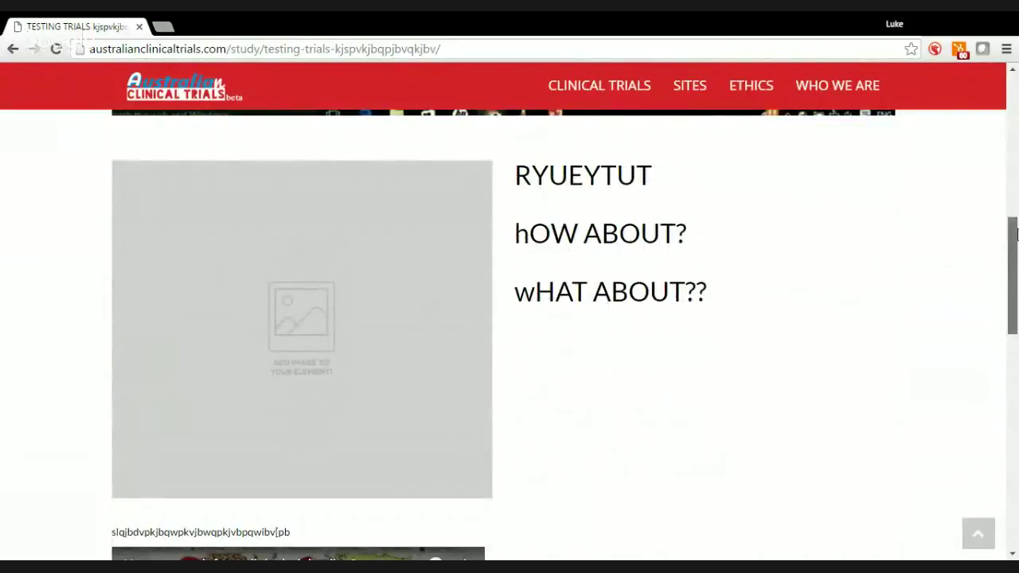
left_click_drag(1015, 233, 1016, 313)
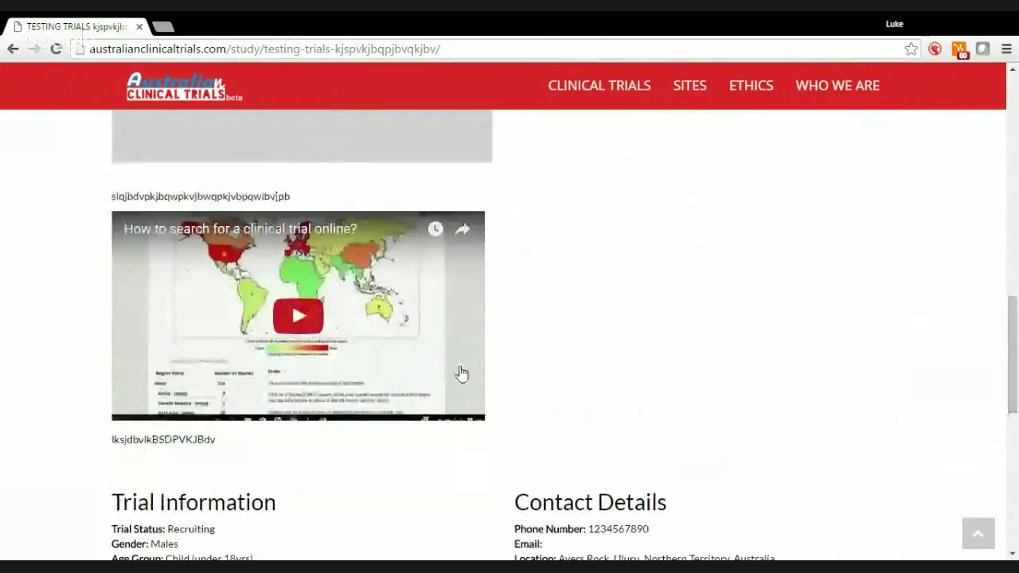
mouse_move(1014, 362)
left_mouse_down()
mouse_move(1008, 195)
mouse_move(1004, 350)
left_mouse_up()
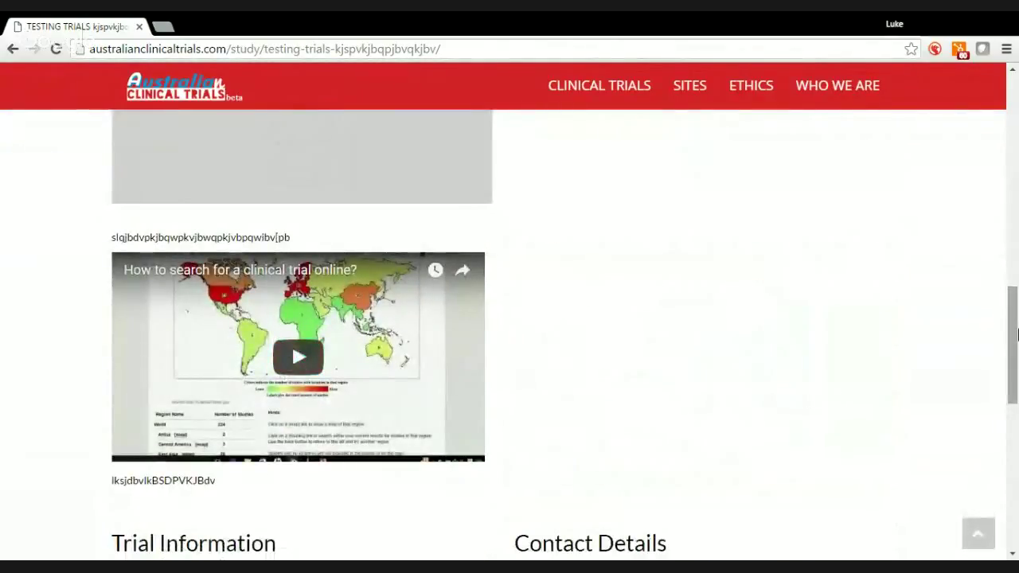
mouse_move(1014, 334)
left_mouse_down()
mouse_move(996, 136)
mouse_move(1009, 190)
mouse_move(1017, 388)
mouse_move(1016, 336)
left_mouse_up()
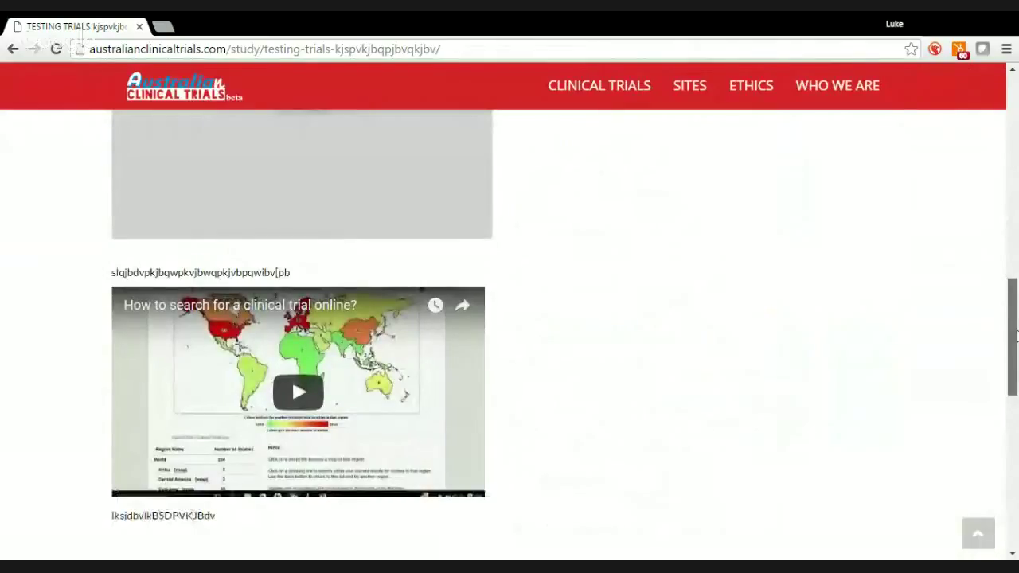
left_click_drag(1016, 336, 1017, 430)
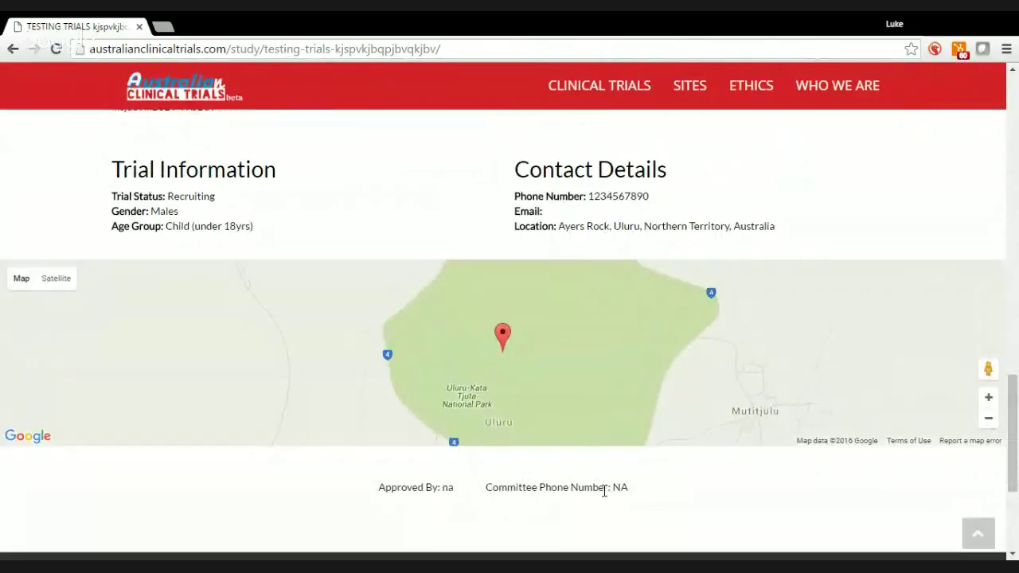
left_click_drag(1013, 430, 1009, 119)
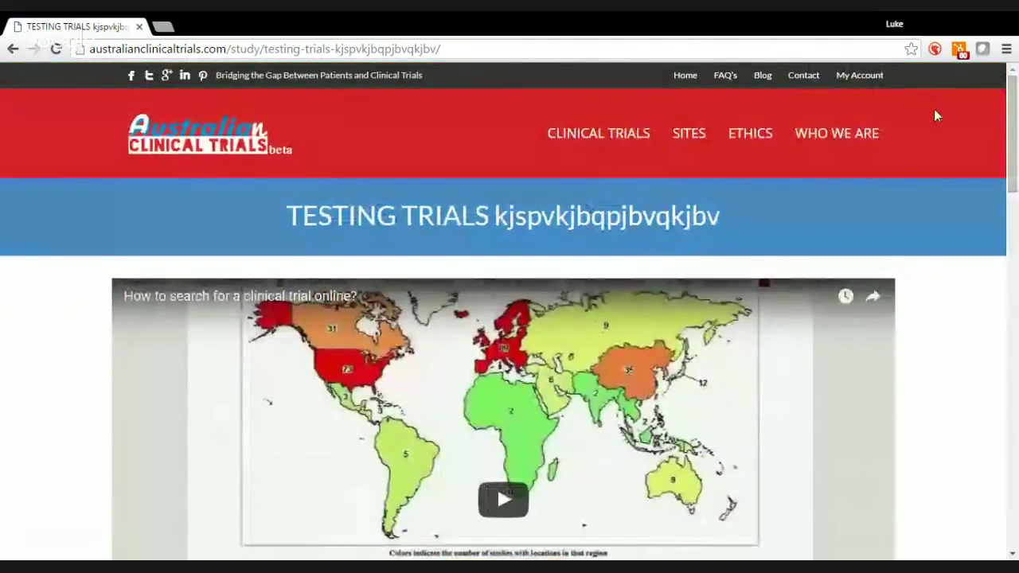
Open the TESTING TRIALS trial's edit form from My Account
left_click(853, 82)
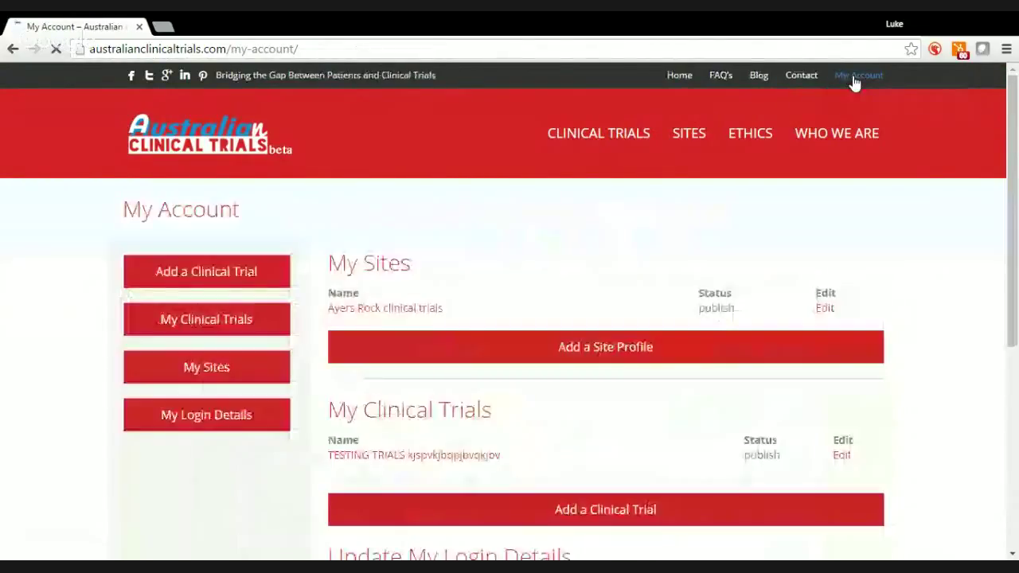
scroll(1014, 213, "down", 1)
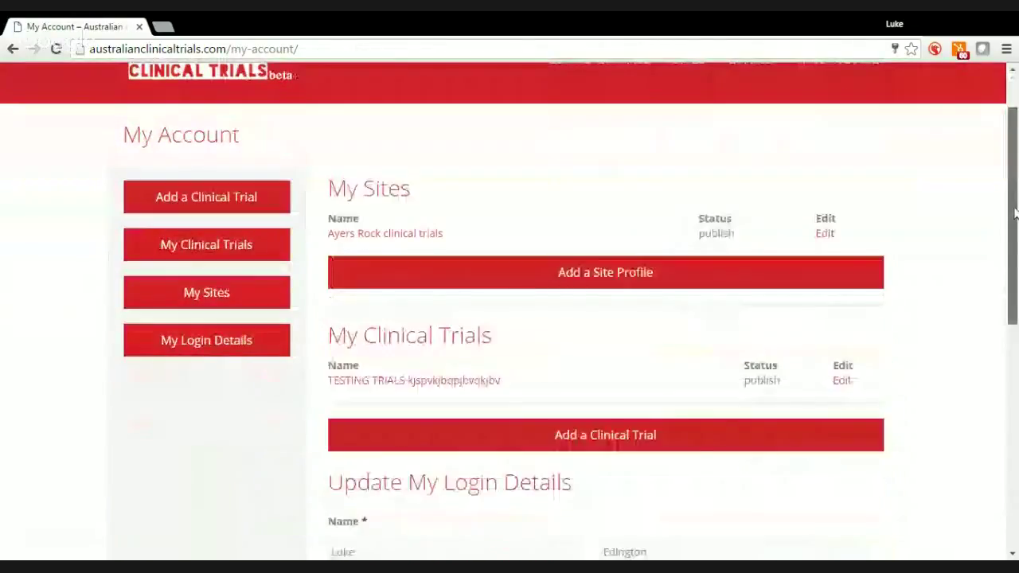
left_click(839, 357)
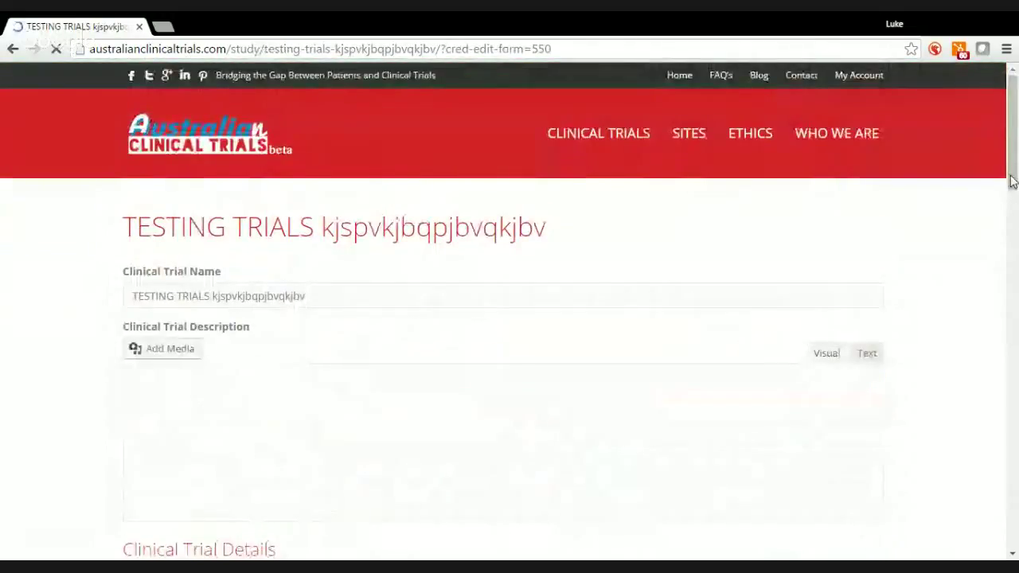
scroll(1011, 182, "down", 1)
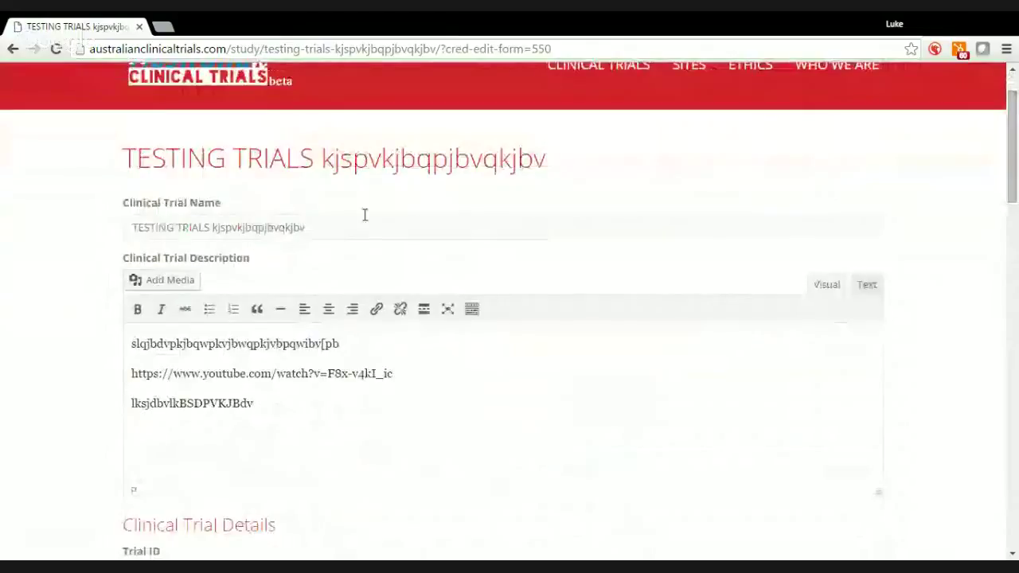
Retitle the trial 'EXAMPLE ONLY CLINICAL TRIAL ADVERT'
left_click_drag(348, 228, 105, 237)
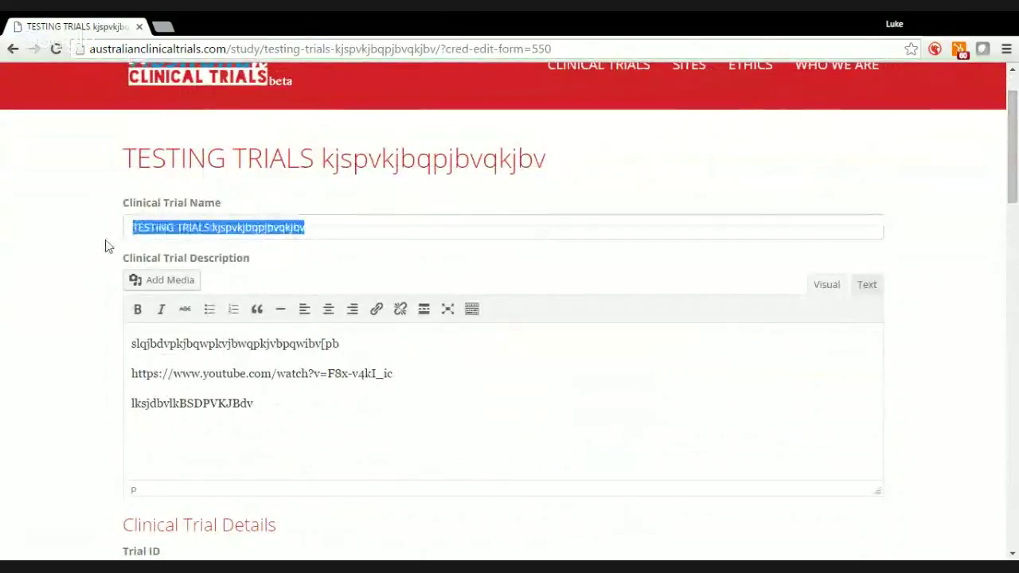
type("EXAM")
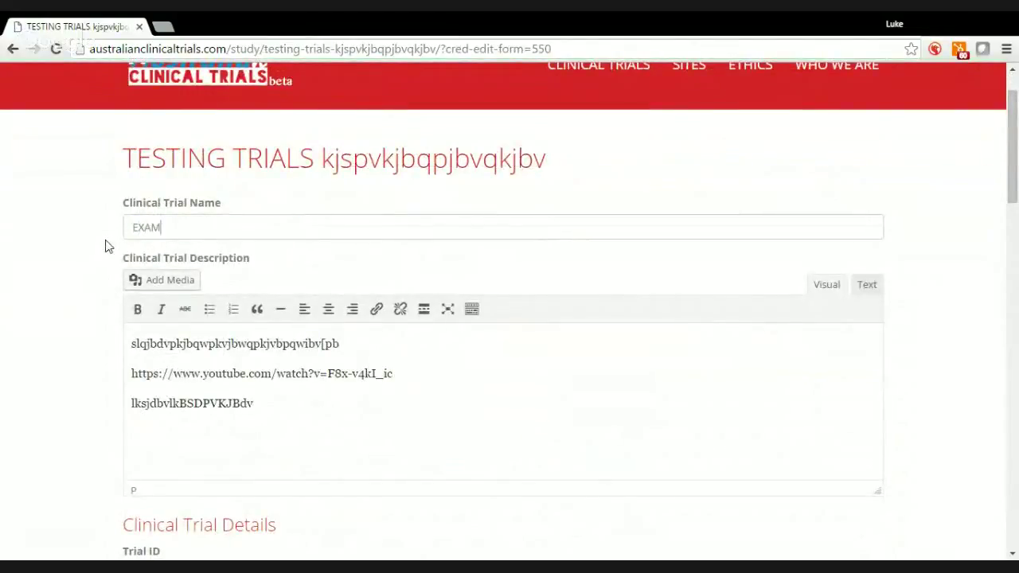
type("PLE ONLY CLINI")
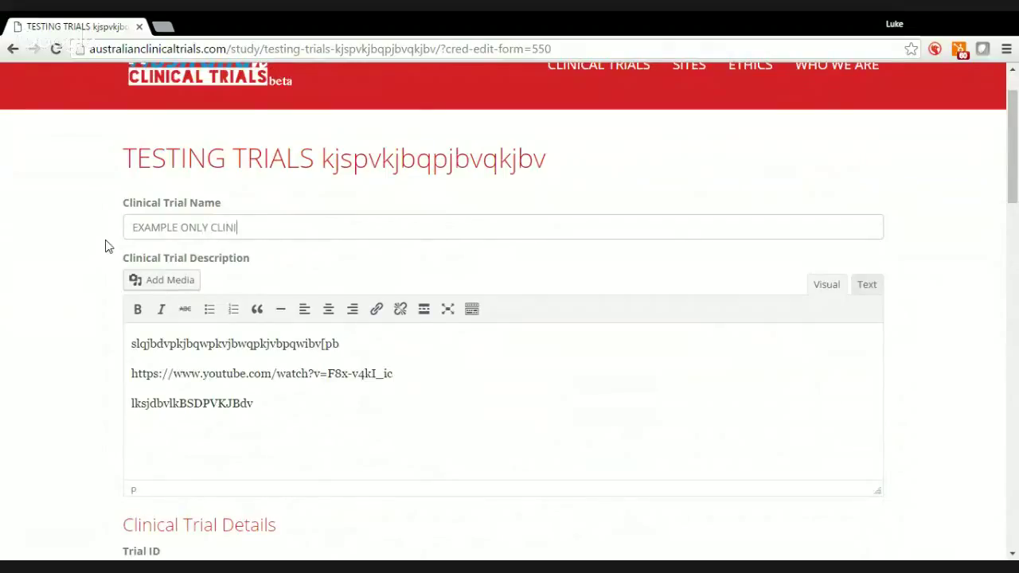
type("CAL TRIAL ADV")
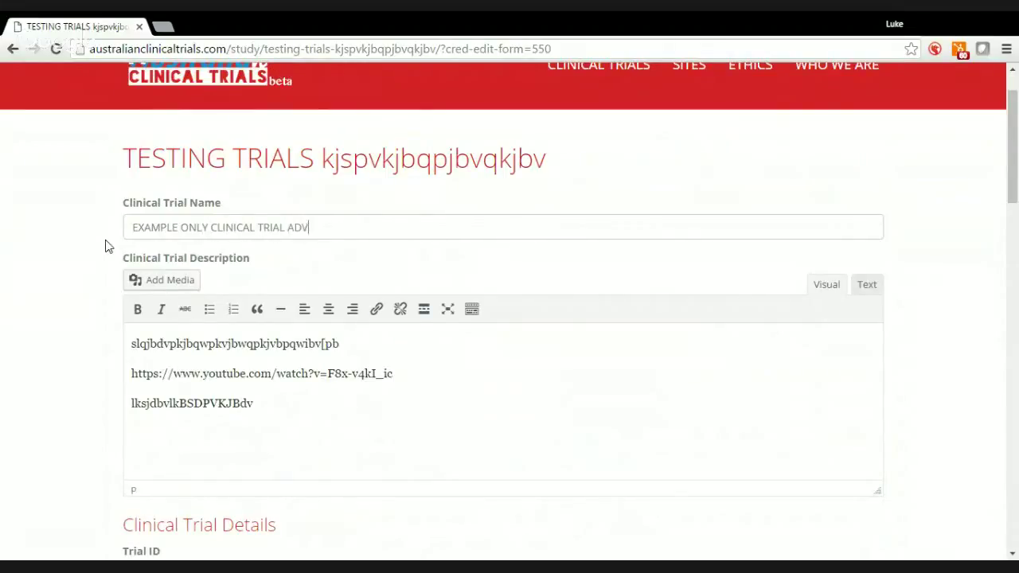
type("ERT")
left_click_drag(284, 407, 351, 407)
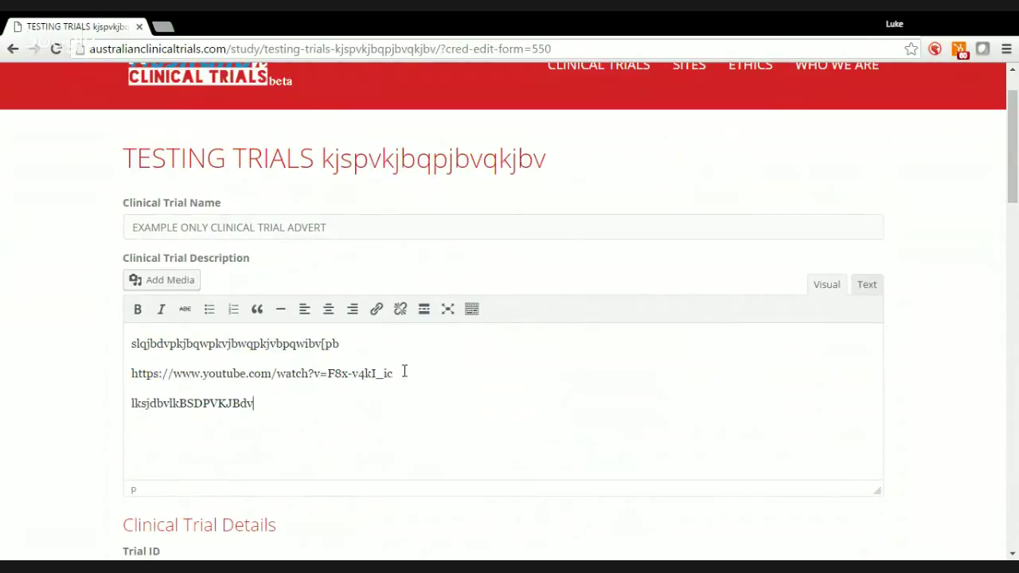
left_click_drag(393, 374, 131, 371)
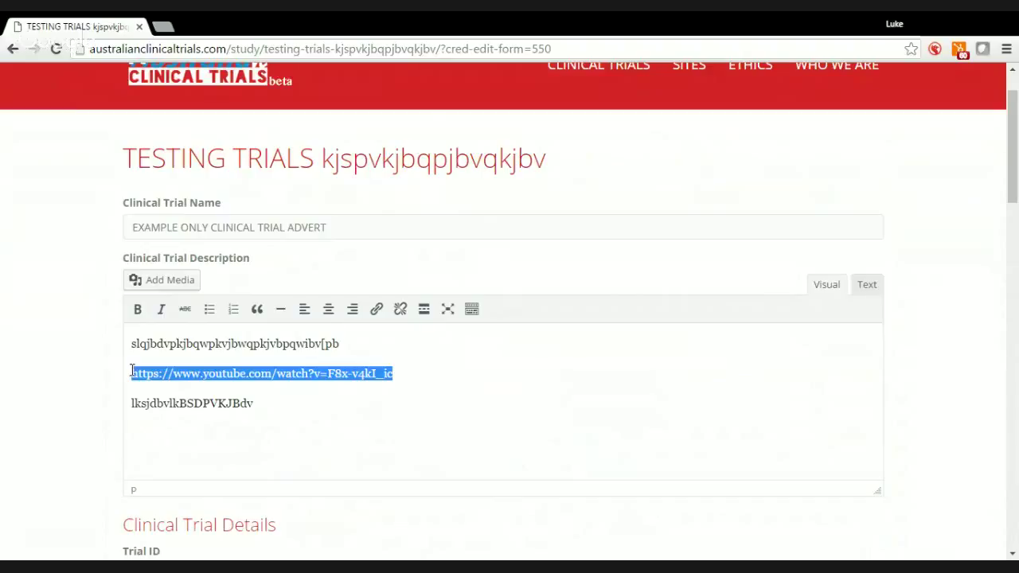
left_click(407, 347)
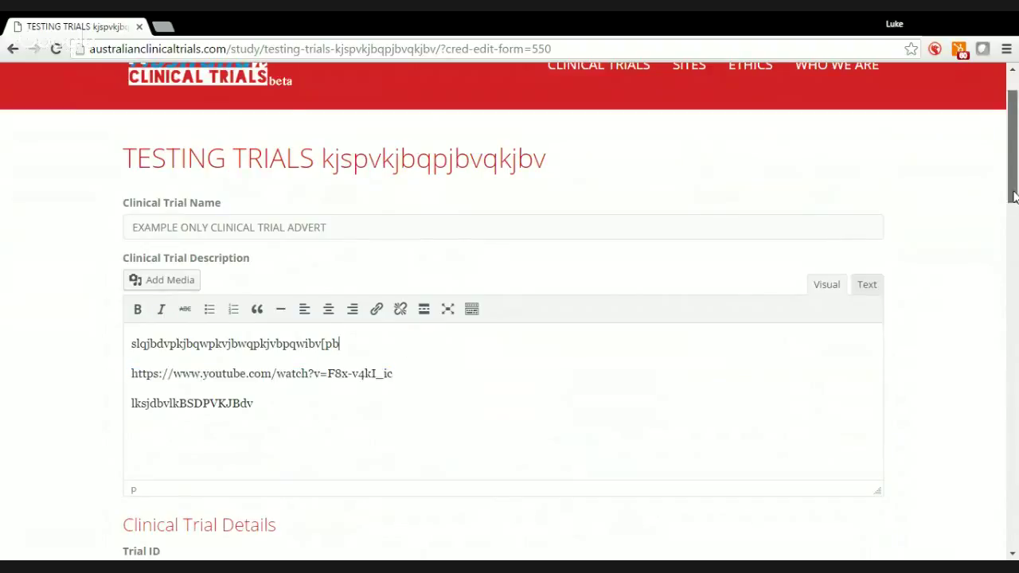
left_click_drag(1016, 218, 1014, 273)
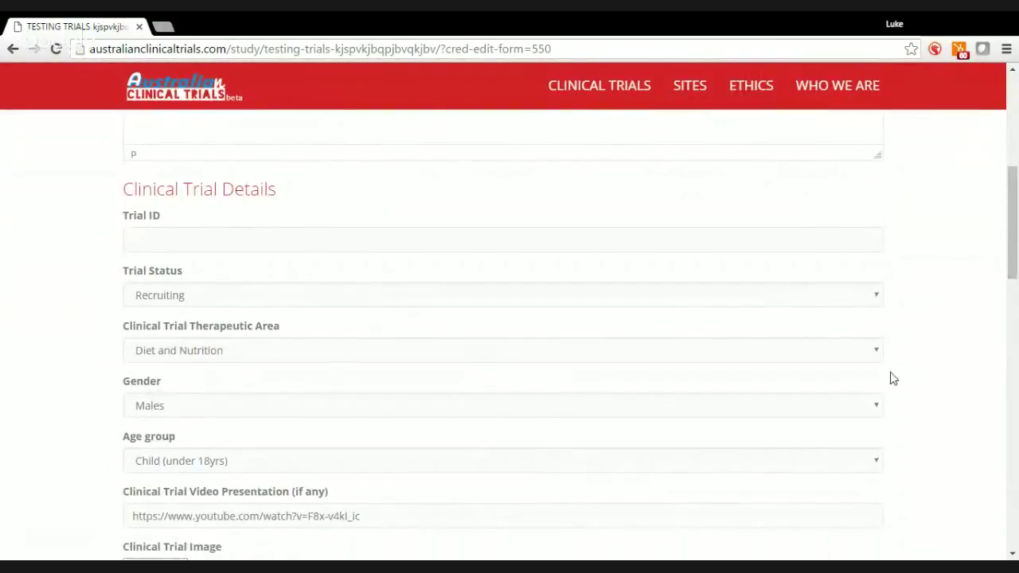
left_click(875, 352)
left_click(740, 200)
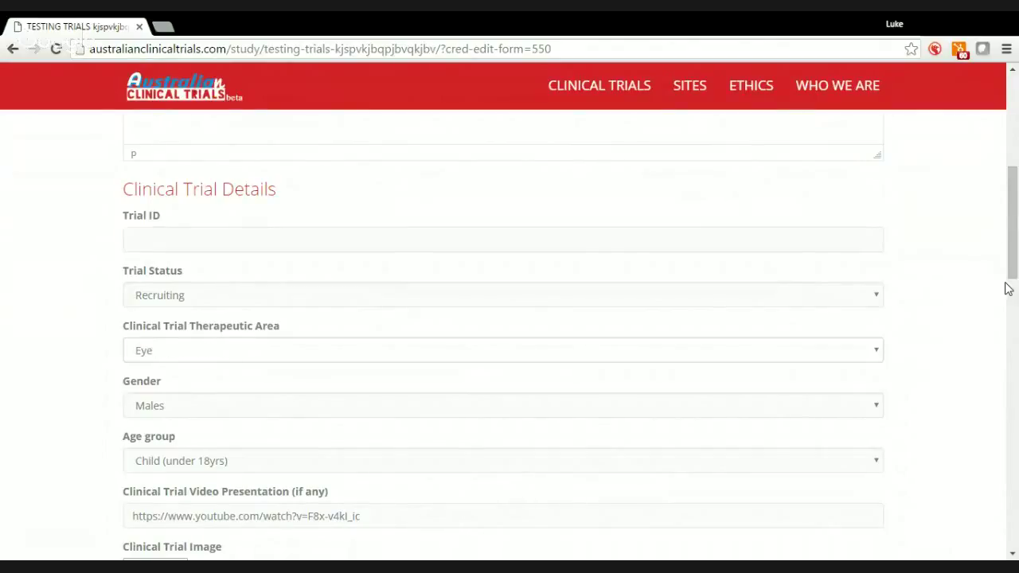
left_click_drag(1014, 271, 1015, 264)
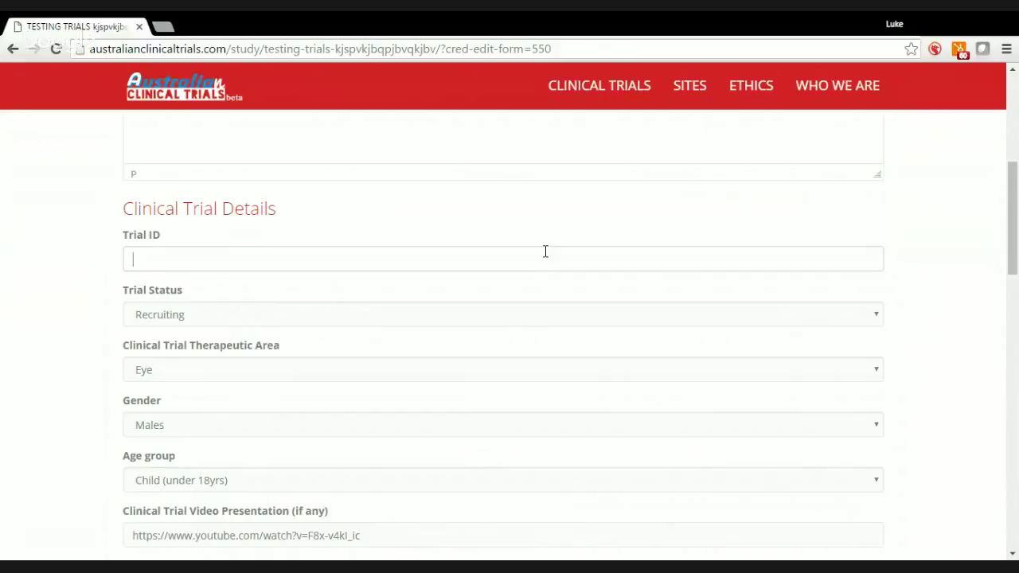
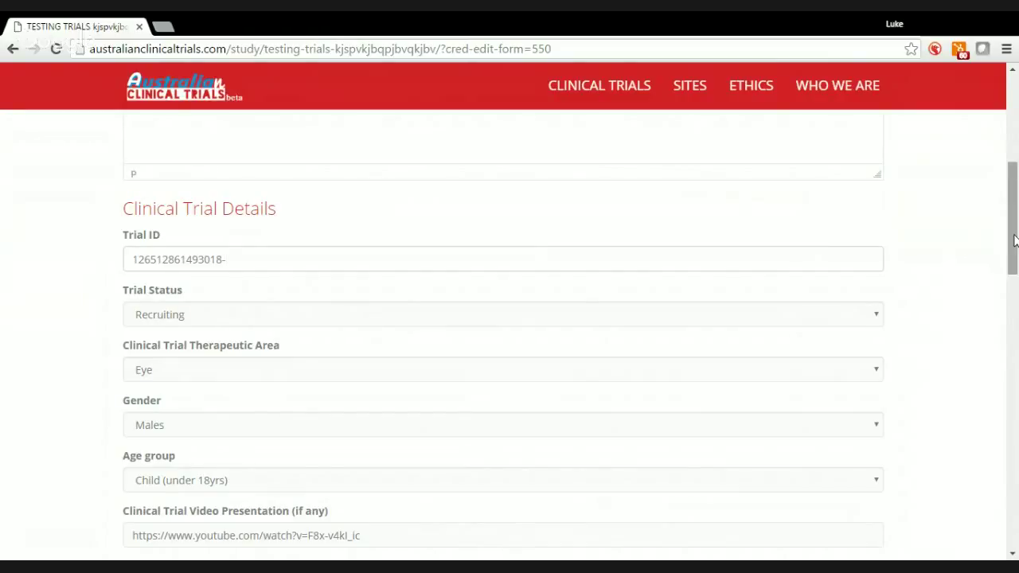
left_click_drag(1012, 234, 1012, 291)
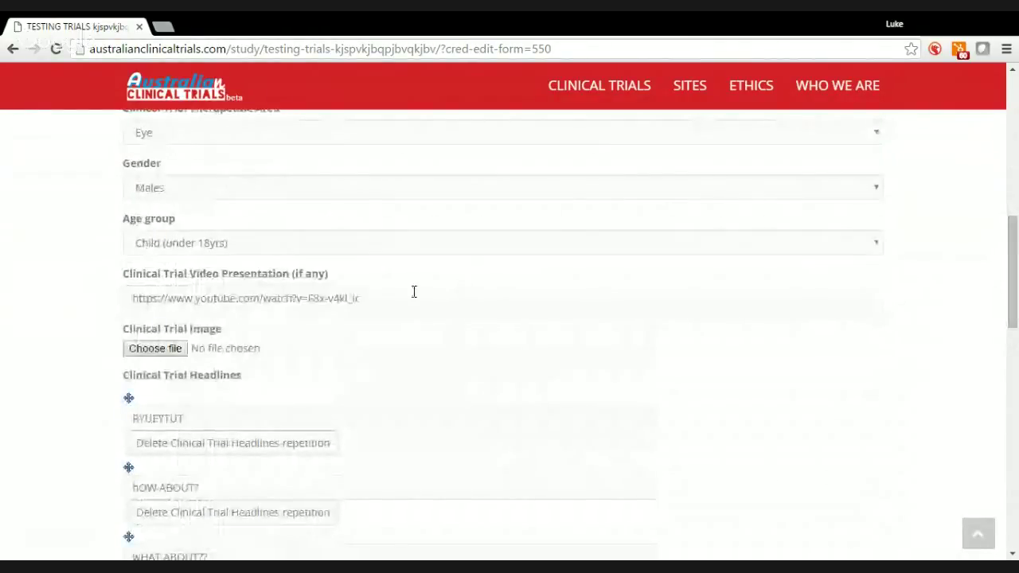
Delete the YouTube link from the Clinical Trial Video Presentation field
left_click_drag(371, 299, 111, 310)
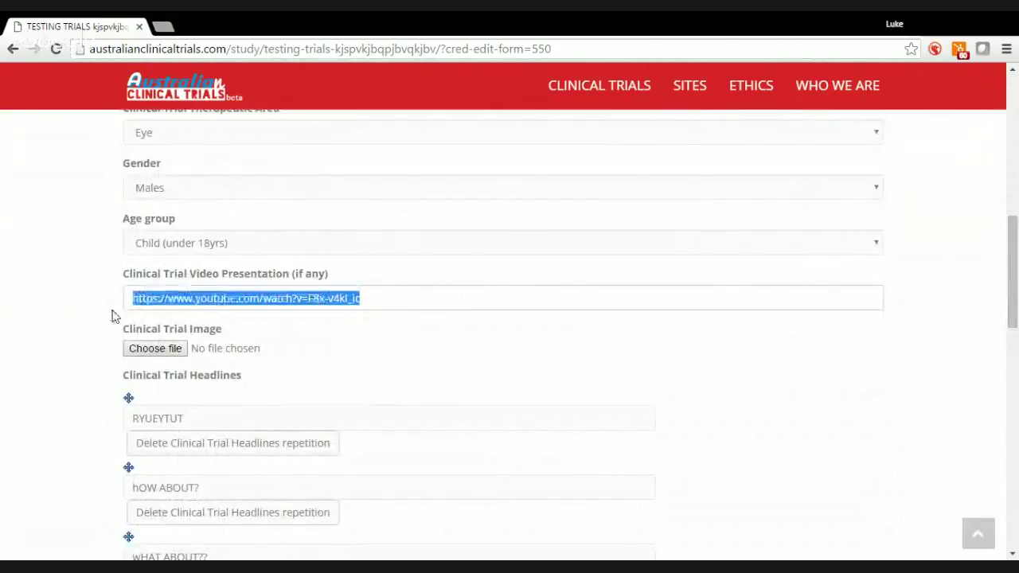
key("BackSpace")
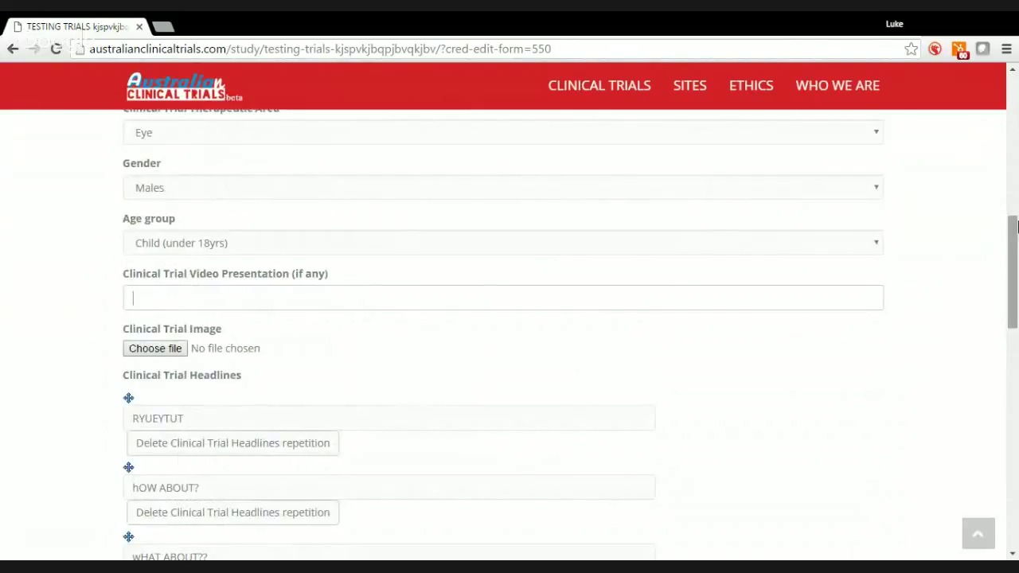
left_click_drag(1014, 238, 1016, 399)
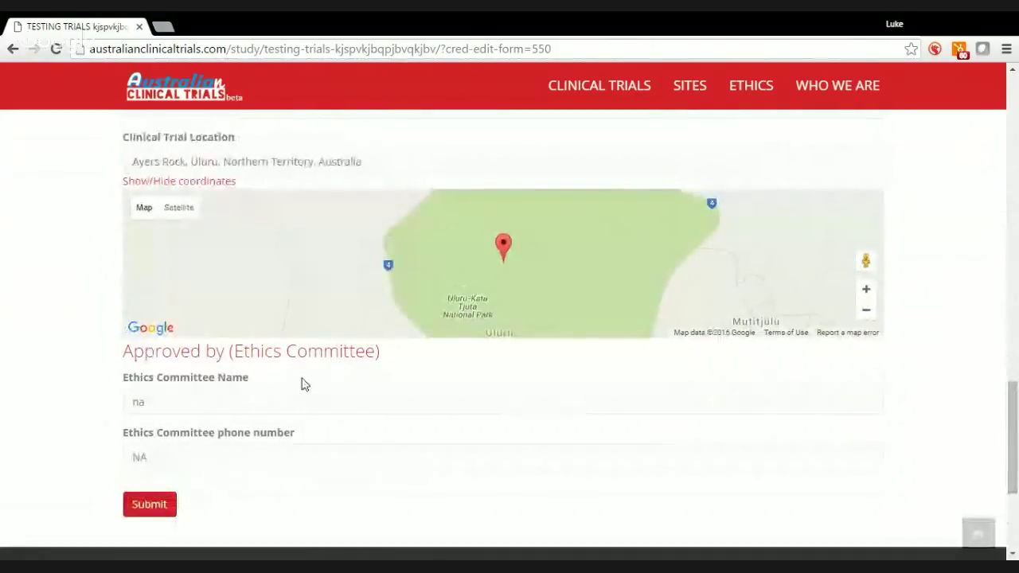
Replace the ethics committee name with 'Bellberry HREC' and submit the trial edits
left_click_drag(150, 400, 134, 401)
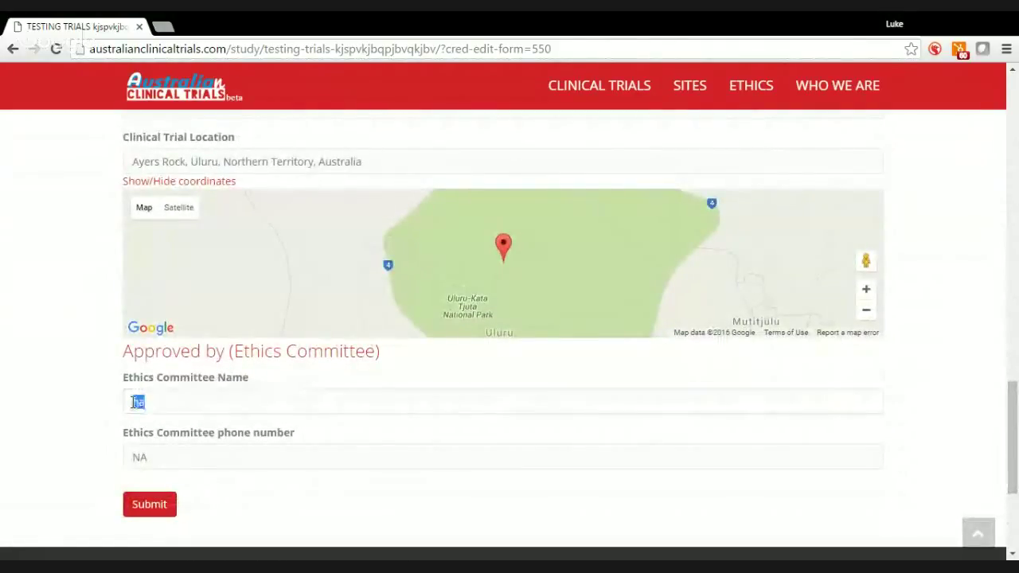
type("Bellbe")
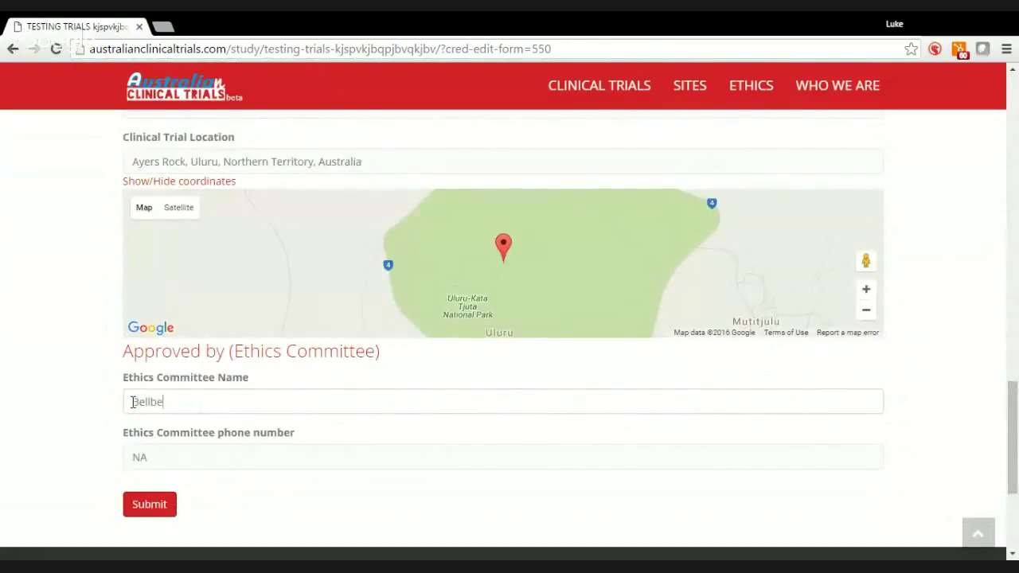
type("rry HREC")
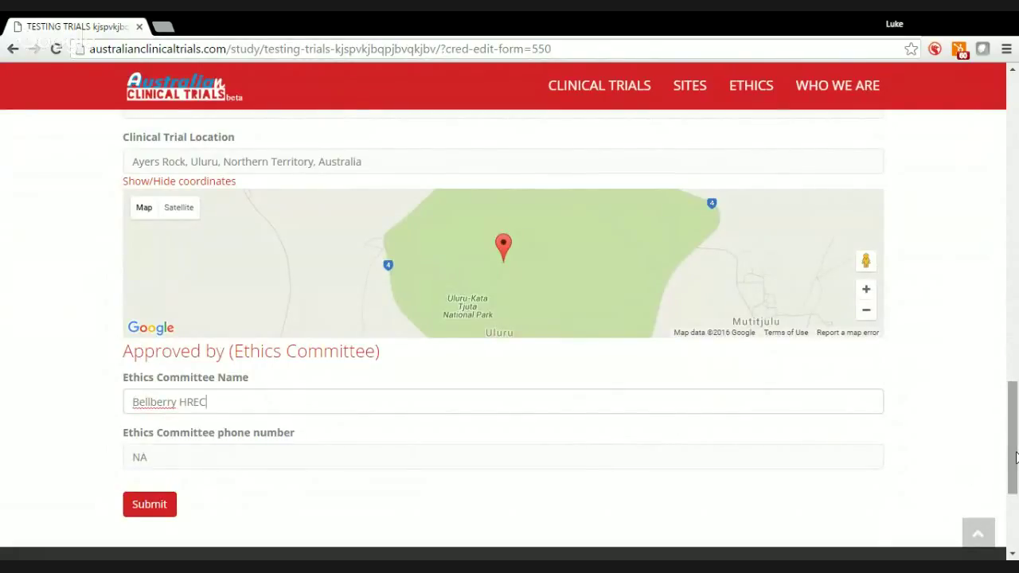
left_click_drag(1015, 456, 1015, 478)
left_click(173, 430)
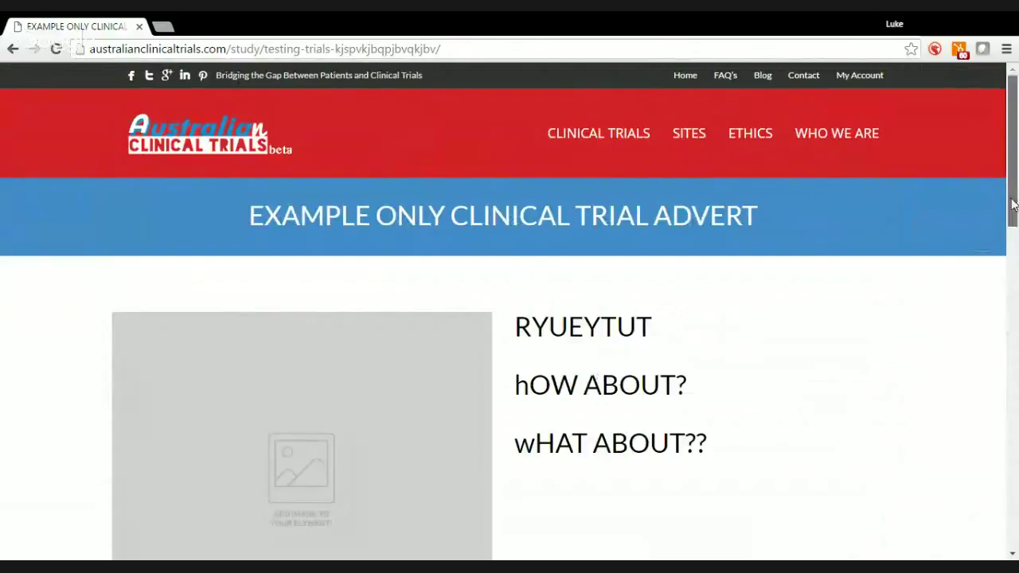
Review the published EXAMPLE ONLY CLINICAL TRIAL ADVERT page, then go to My Account
left_click_drag(1011, 205, 1016, 246)
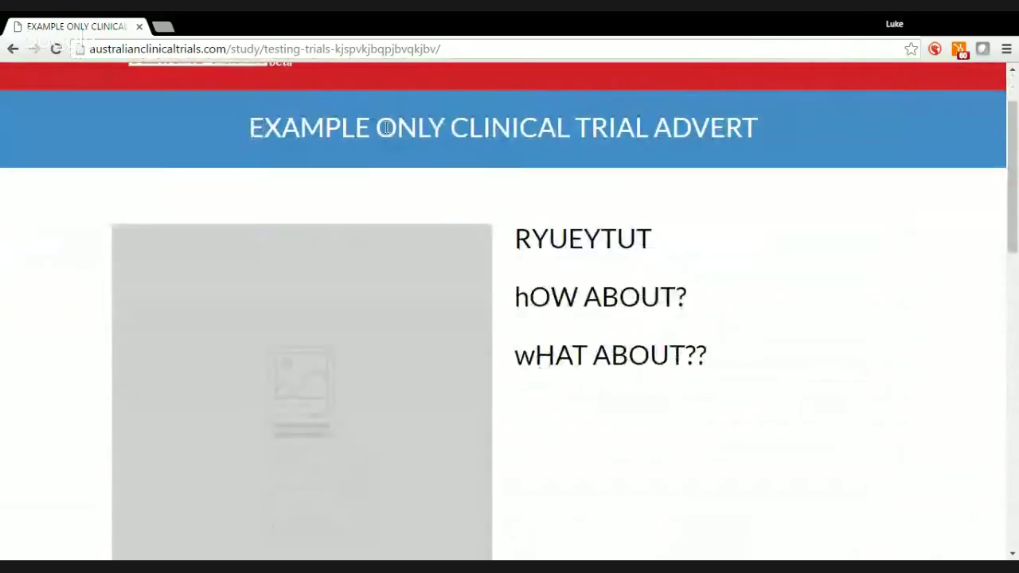
left_click_drag(1015, 201, 1015, 142)
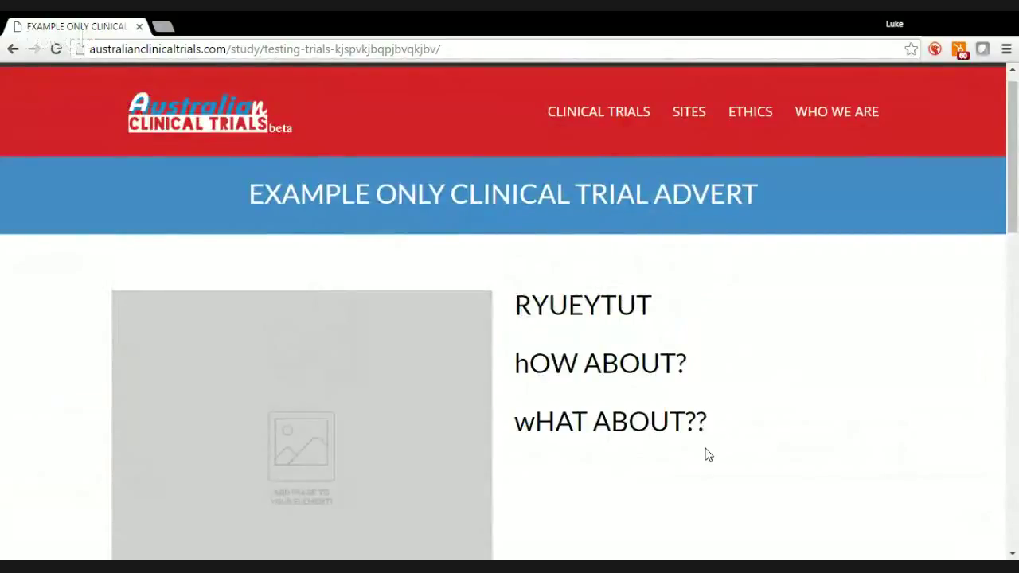
scroll(1014, 219, "down", 1)
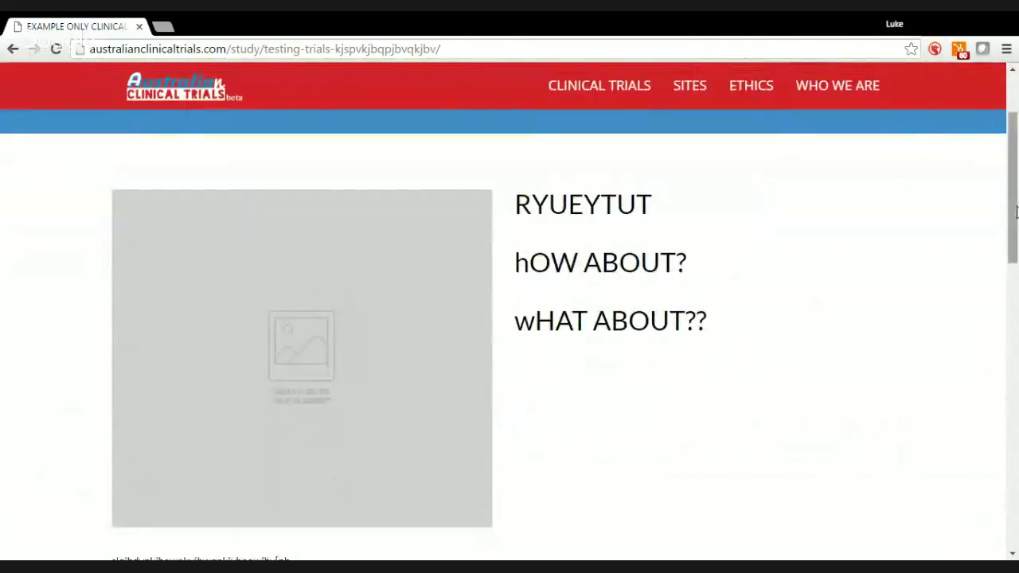
left_click_drag(1015, 211, 1016, 184)
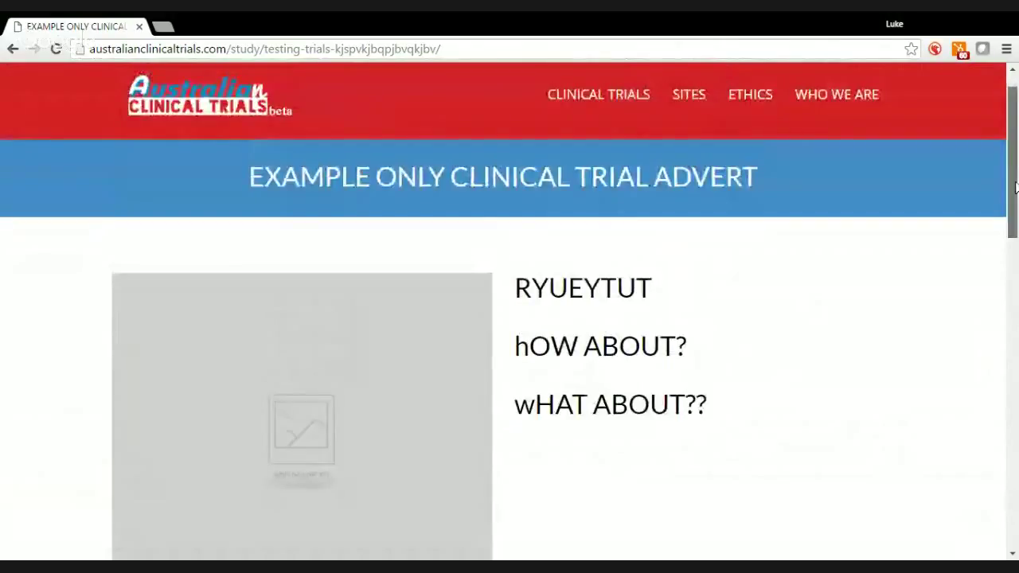
left_click(870, 79)
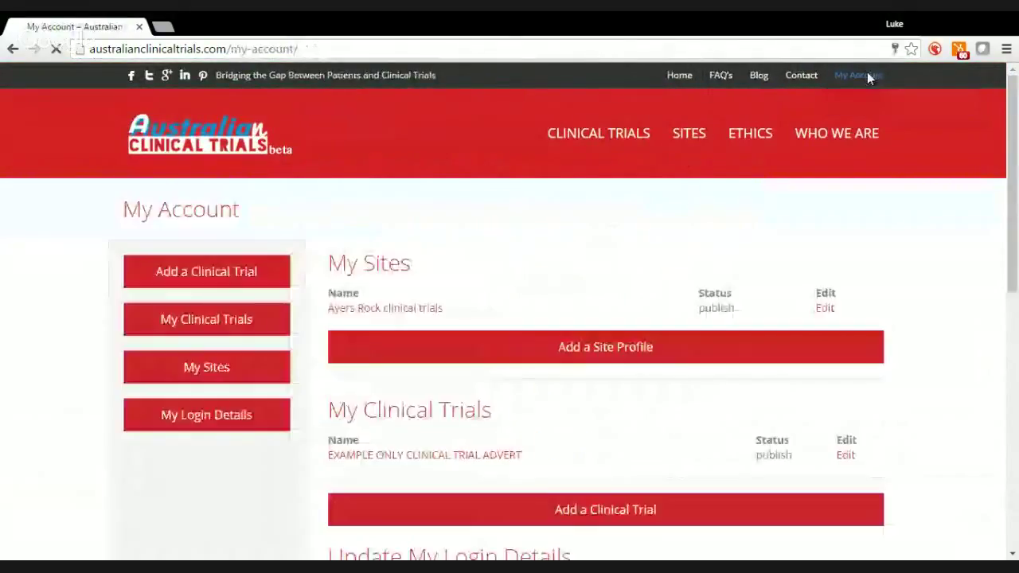
Edit the trial and set headlines one and two to 'ARE YOU OVER 18yrs OLD?' and 'DO YOU HAVE xyz?'
left_click(845, 464)
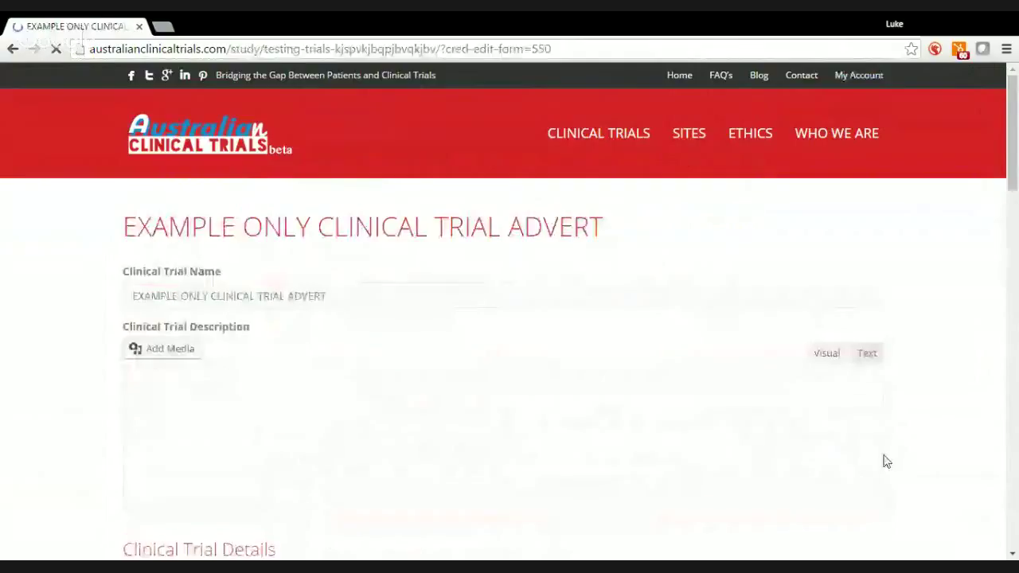
left_click_drag(1013, 187, 1016, 354)
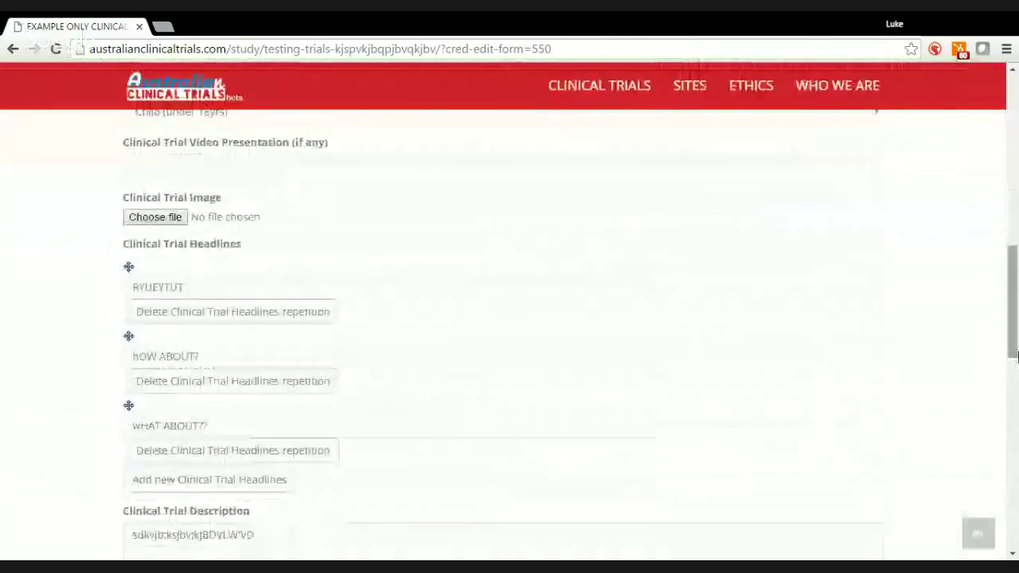
double_click(195, 288)
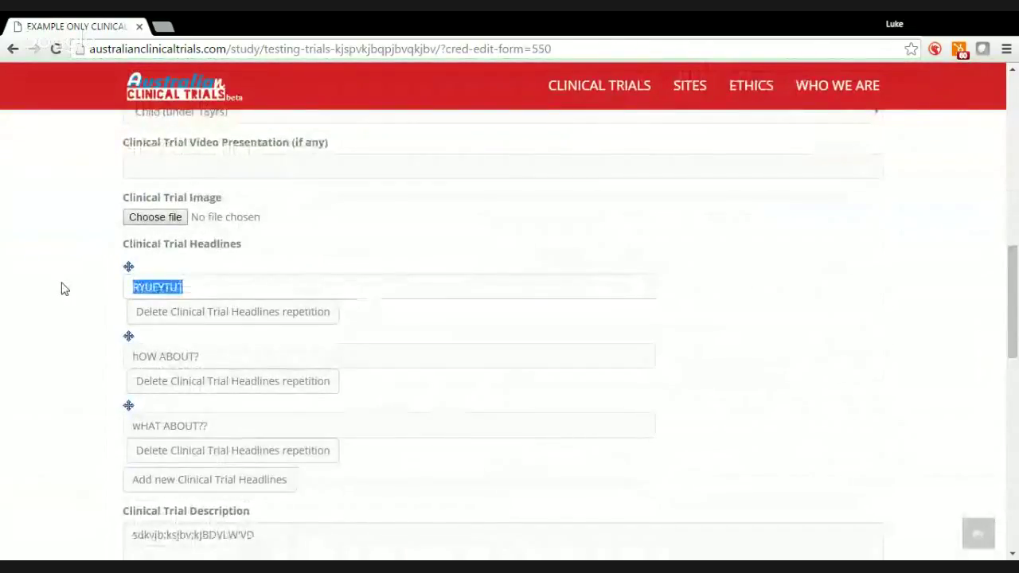
type("ARE YOU OVER ")
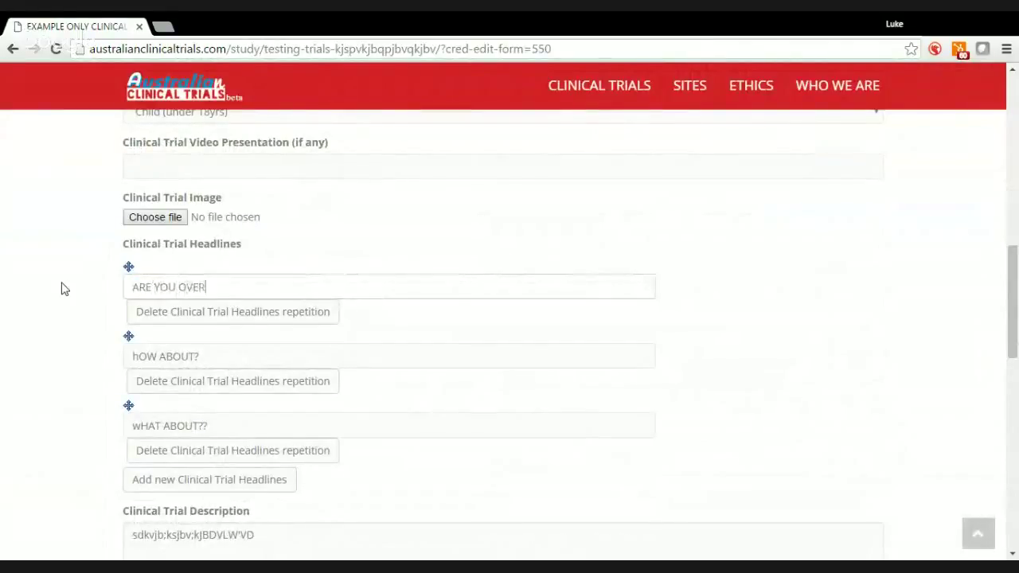
type("18yrs O")
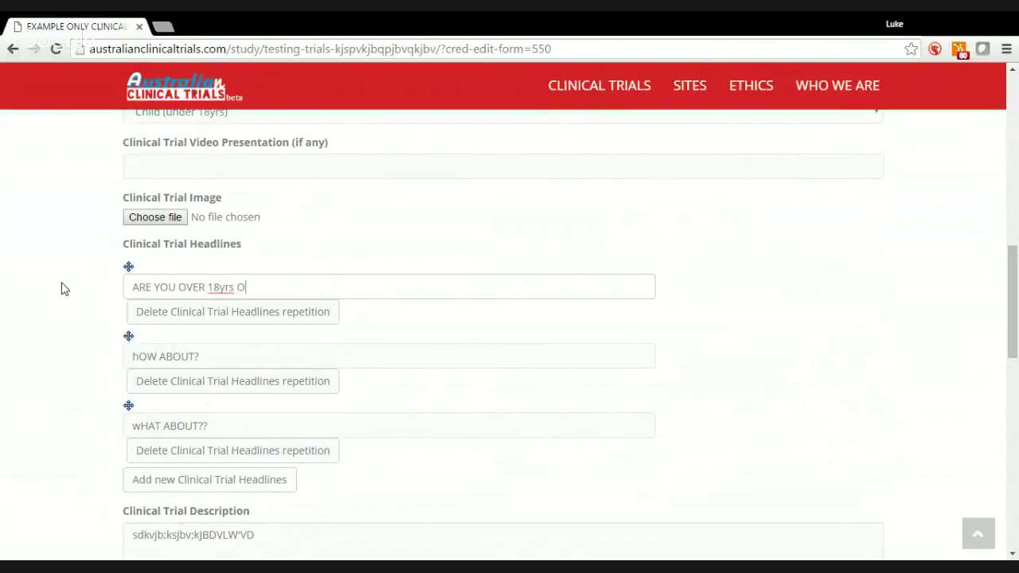
type("LD?")
left_click_drag(218, 350, 104, 375)
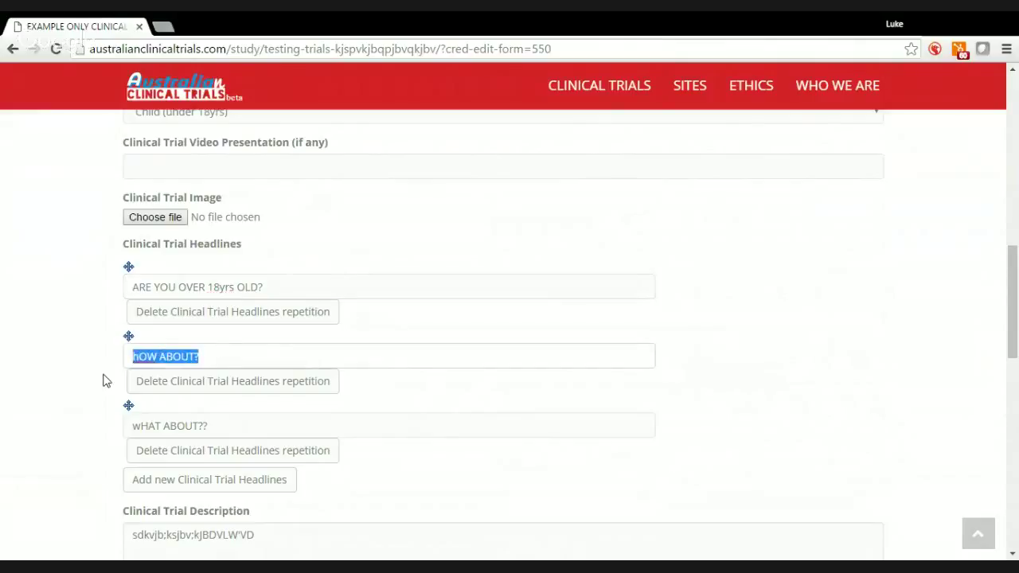
type("DO YOU")
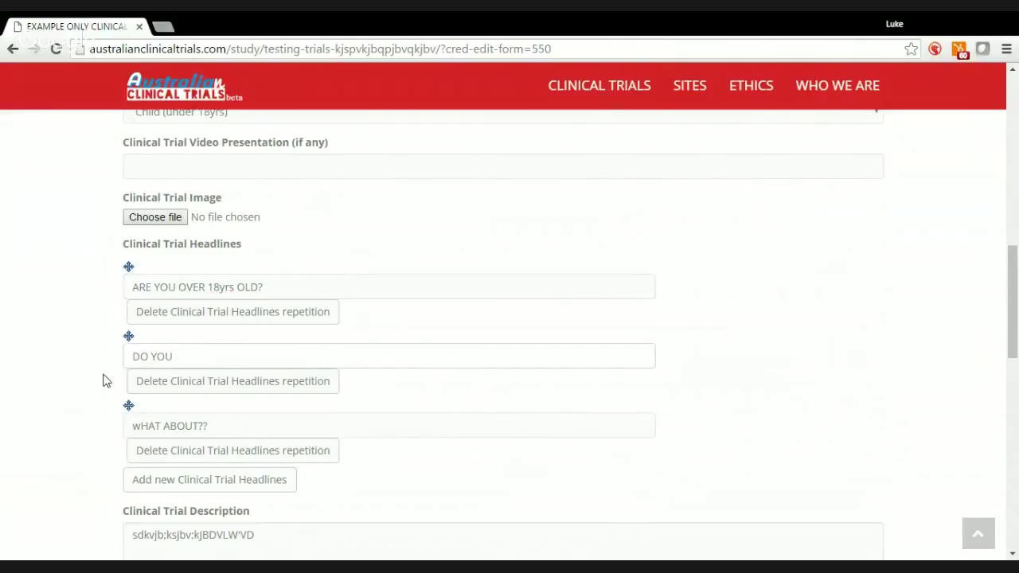
type(" HAVE xyz")
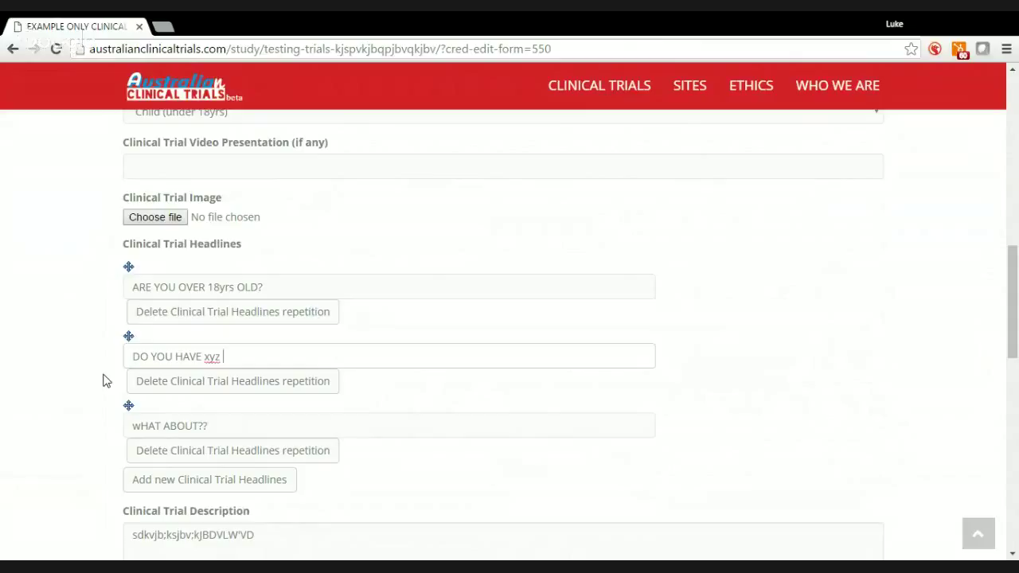
type("?")
Change the third headline to 'ARE YOU BASED NEAR AYERS ROCK?'
left_click(232, 426)
left_click_drag(209, 425, 101, 424)
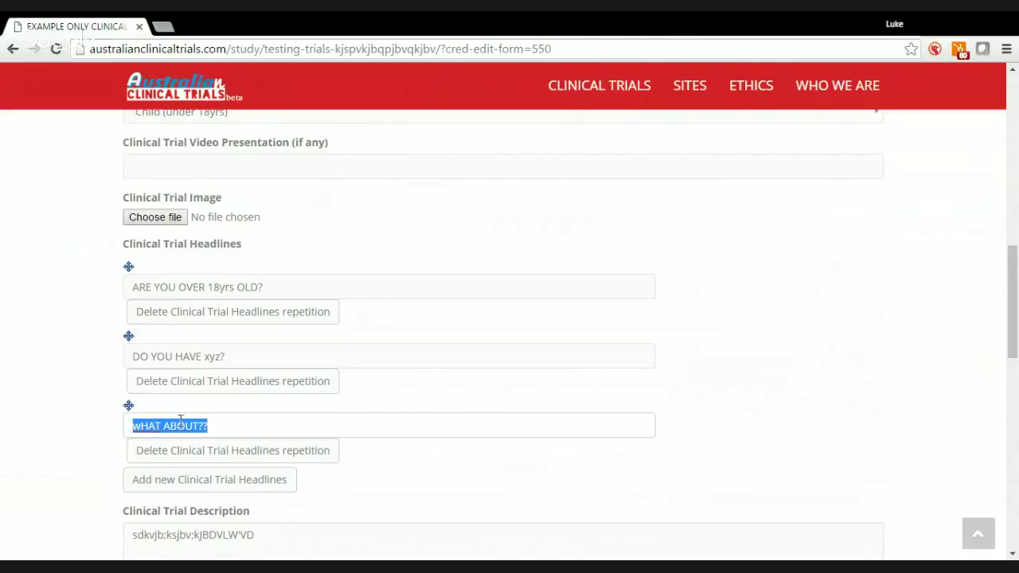
type("ARE YOU BASED IN ")
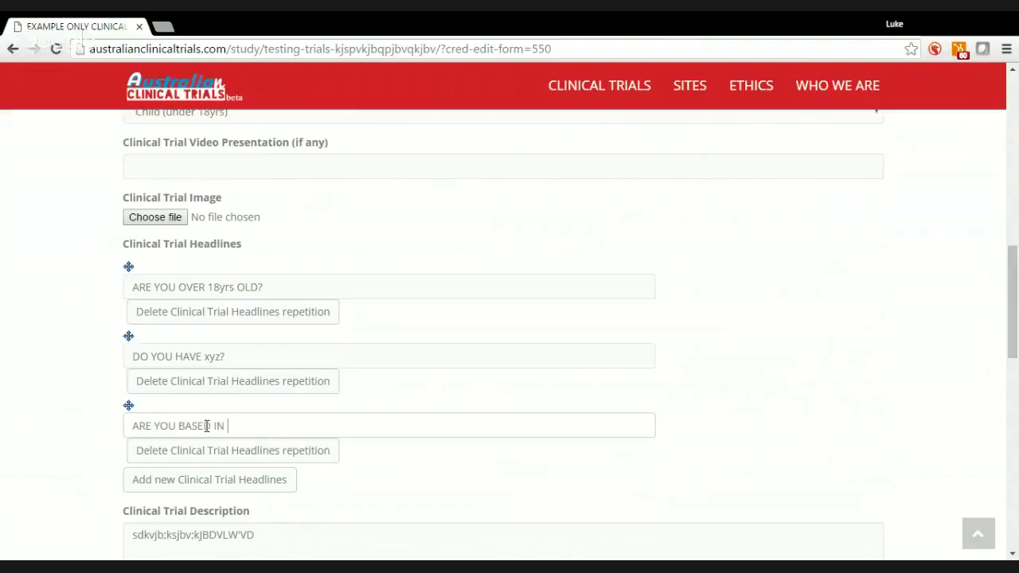
type("O")
key("BackSpace")
type("AUICE SPRINGS")
key("BackSpace")
key("BackSpace")
key("BackSpace")
key("BackSpace")
key("BackSpace")
key("BackSpace")
key("BackSpace")
key("BackSpace")
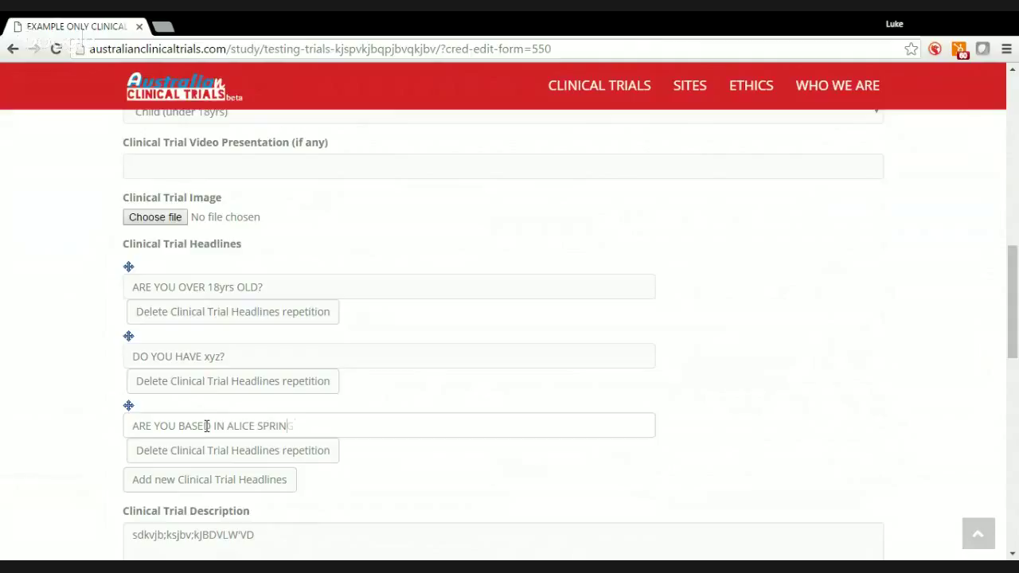
key("BackSpace")
key("BackSpace")
key("BackSpace")
key("BackSpace")
key("BackSpace")
key("BackSpace")
key("BackSpace")
type("NEAR AYERS ROCK?")
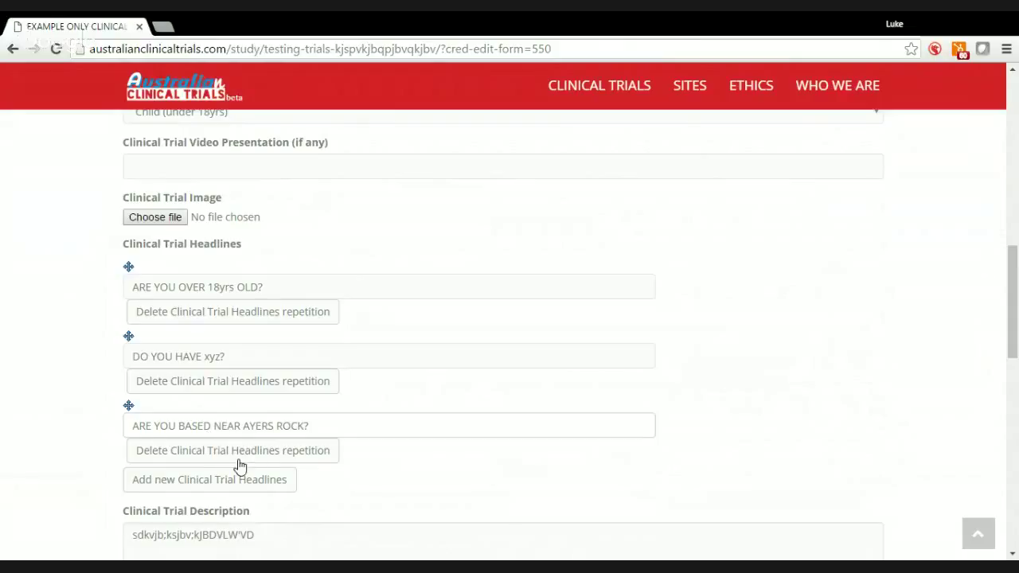
Add a fourth headline 'DO you suffer from sleepless nights?' and submit the trial form
left_click_drag(1015, 331, 1016, 342)
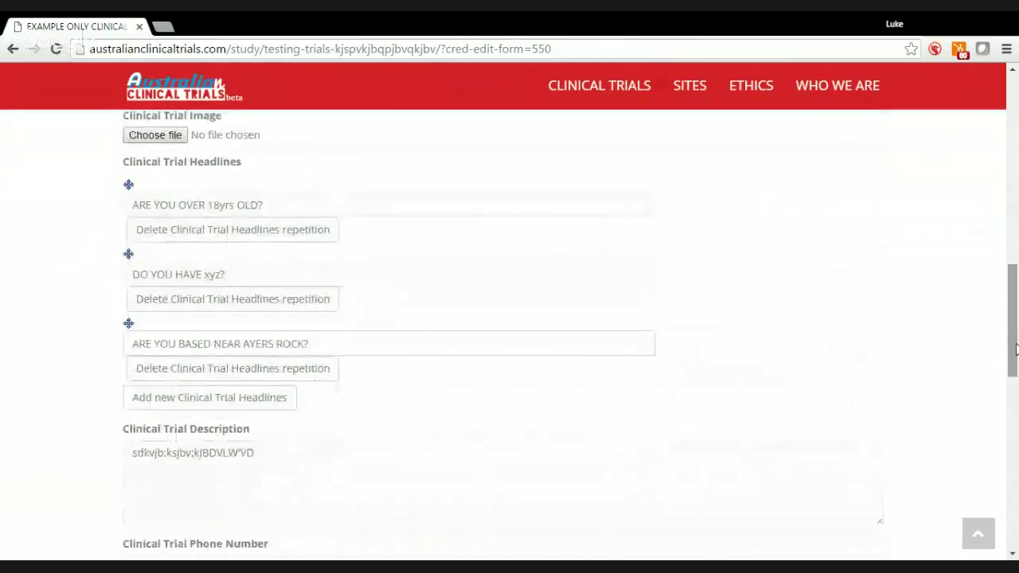
left_click(184, 405)
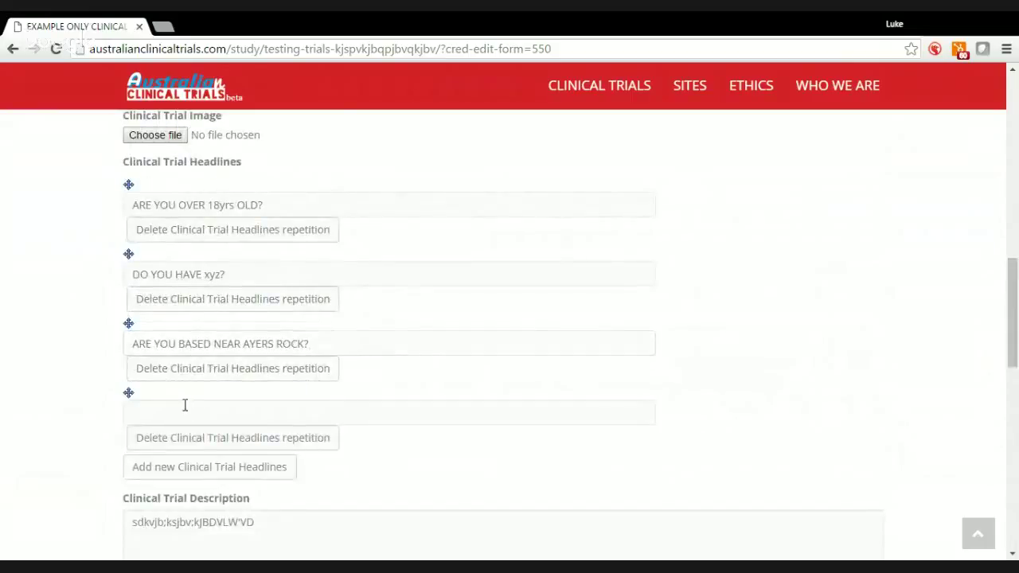
left_click(184, 410)
type("DO y")
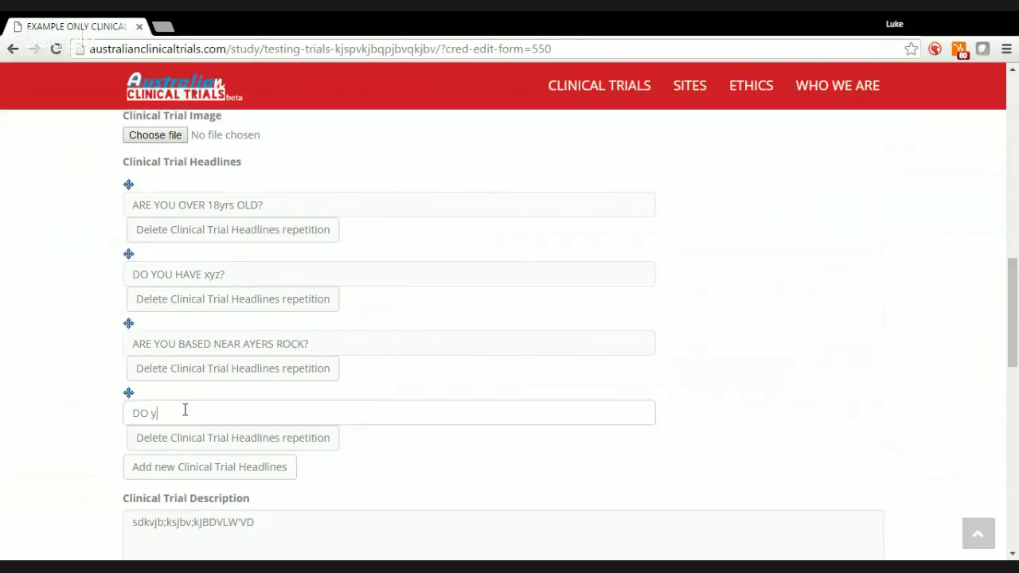
type("ou suffer from sleepless nights")
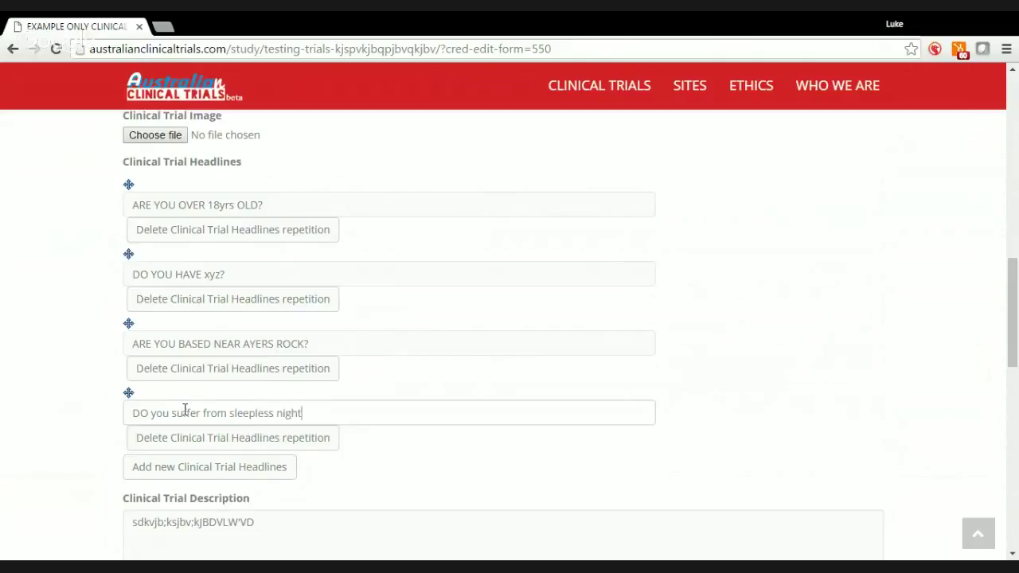
type("?")
left_click_drag(1016, 294, 1017, 447)
left_click(155, 420)
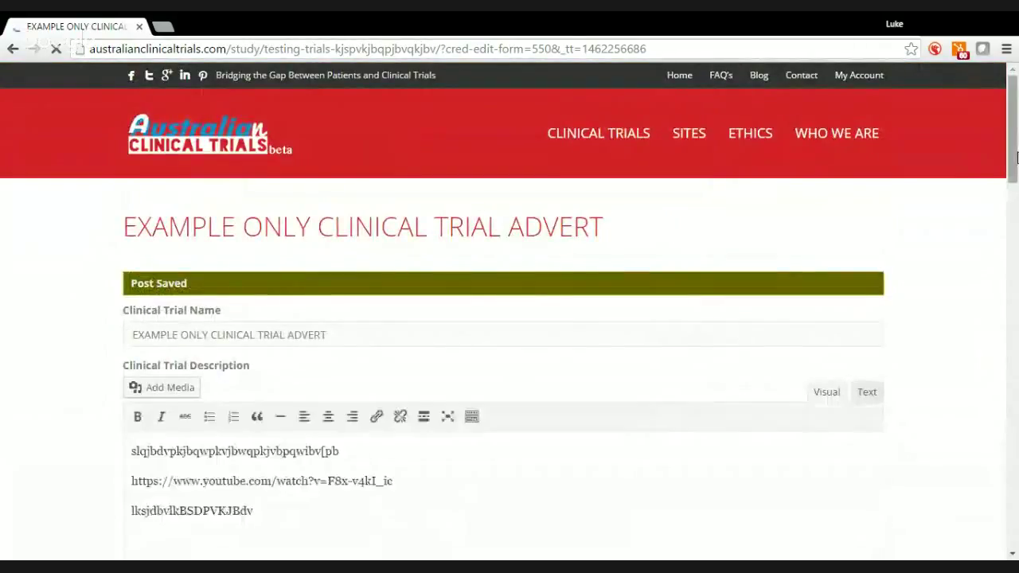
Scroll through the advert page to check all four headline questions
mouse_move(1016, 155)
left_mouse_down()
mouse_move(1017, 186)
mouse_move(1017, 165)
left_mouse_up()
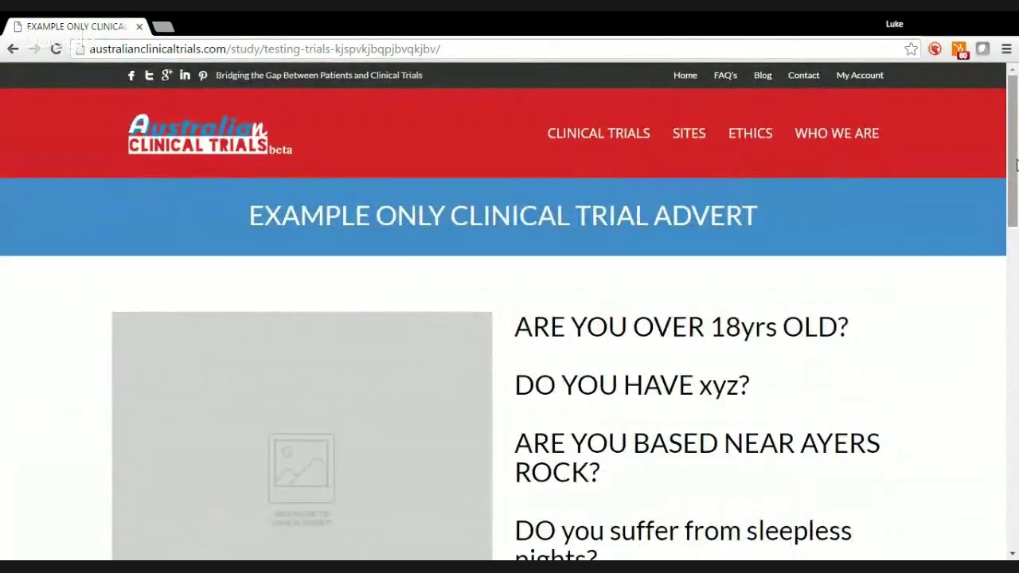
scroll(1016, 164, "down", 1)
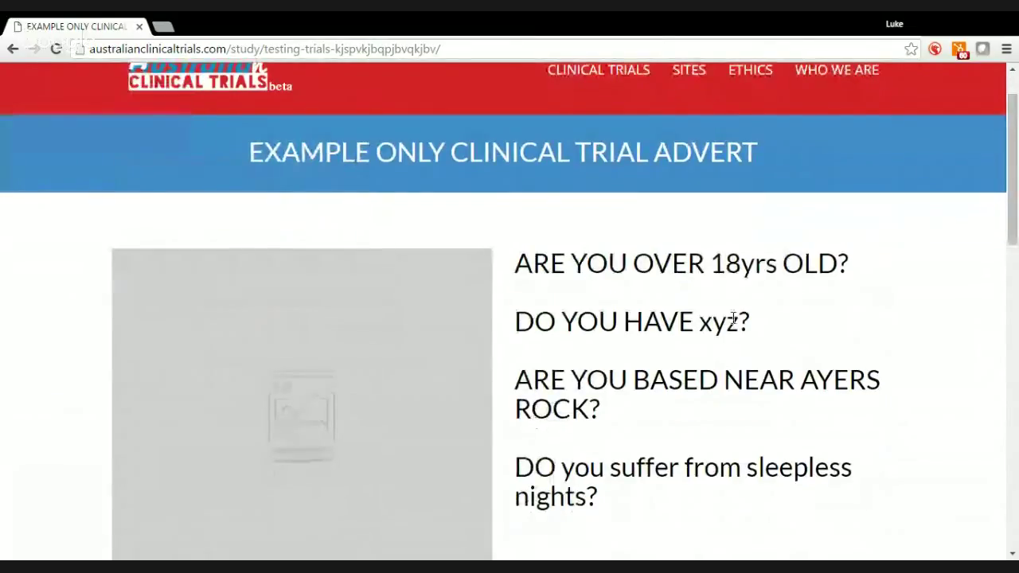
scroll(1014, 249, "down", 1)
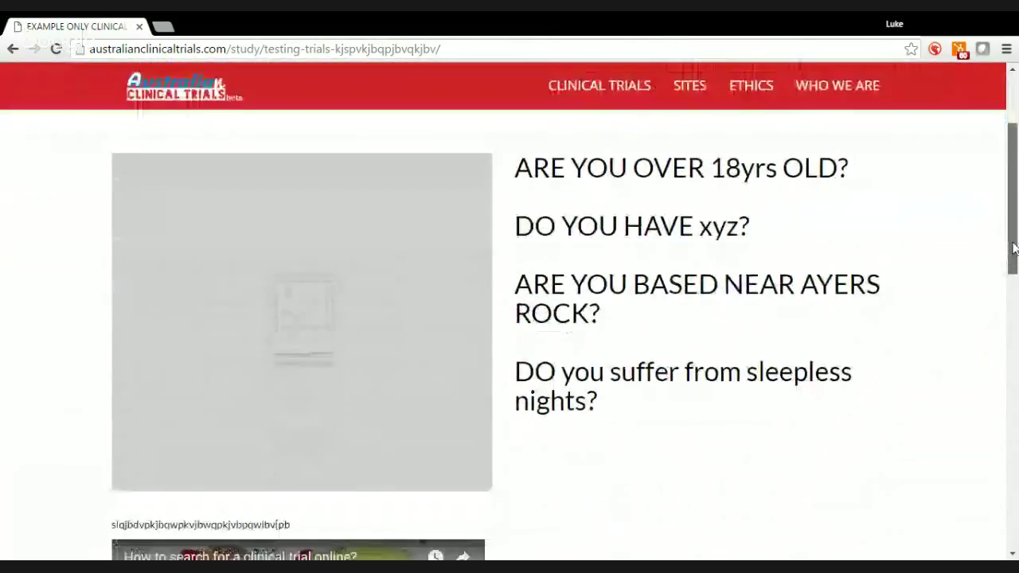
left_click_drag(1014, 249, 1005, 200)
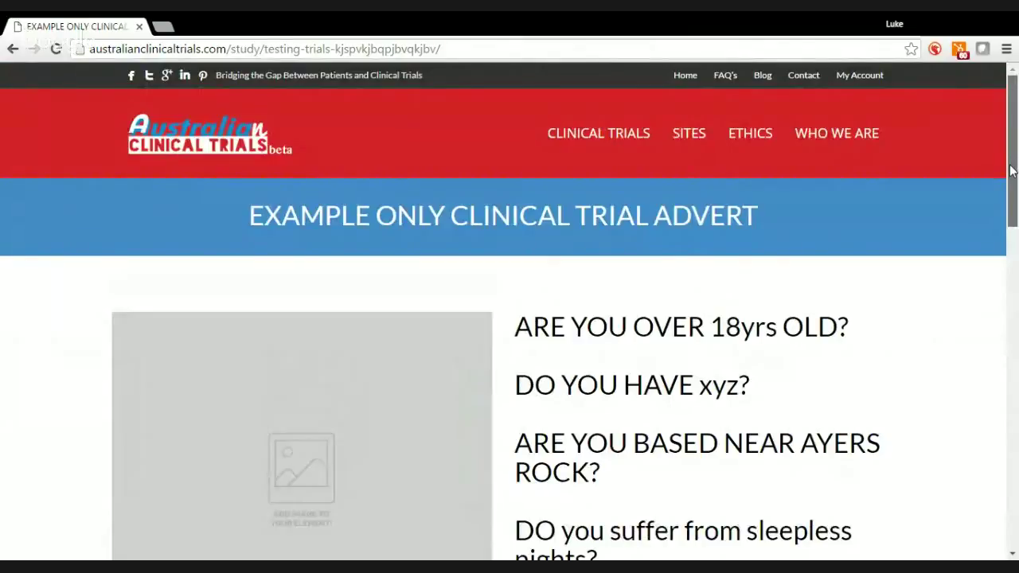
mouse_move(1011, 170)
left_mouse_down()
mouse_move(1014, 498)
mouse_move(1013, 189)
left_mouse_up()
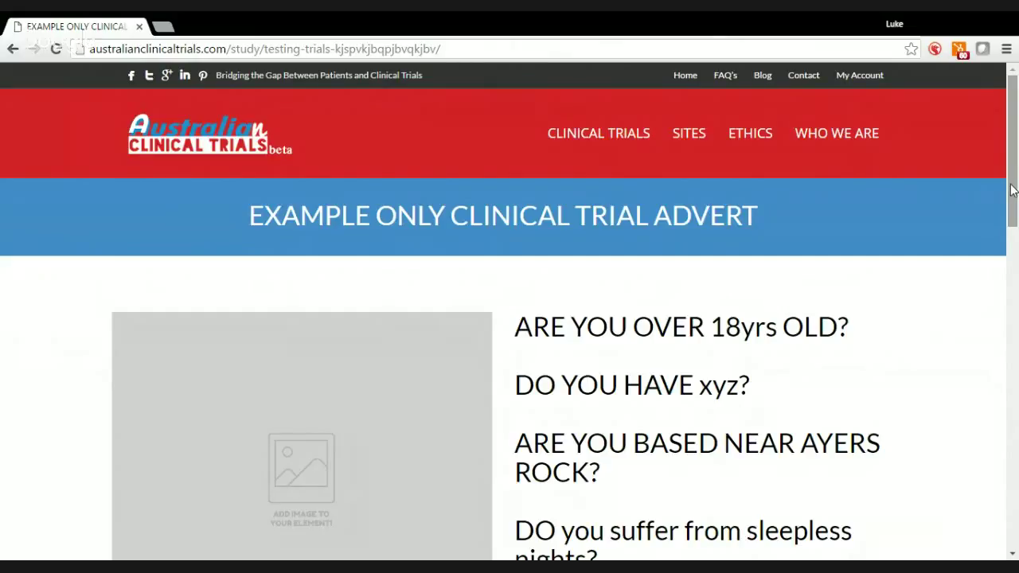
Return to My Account and view the published trial advert listing
left_click(875, 77)
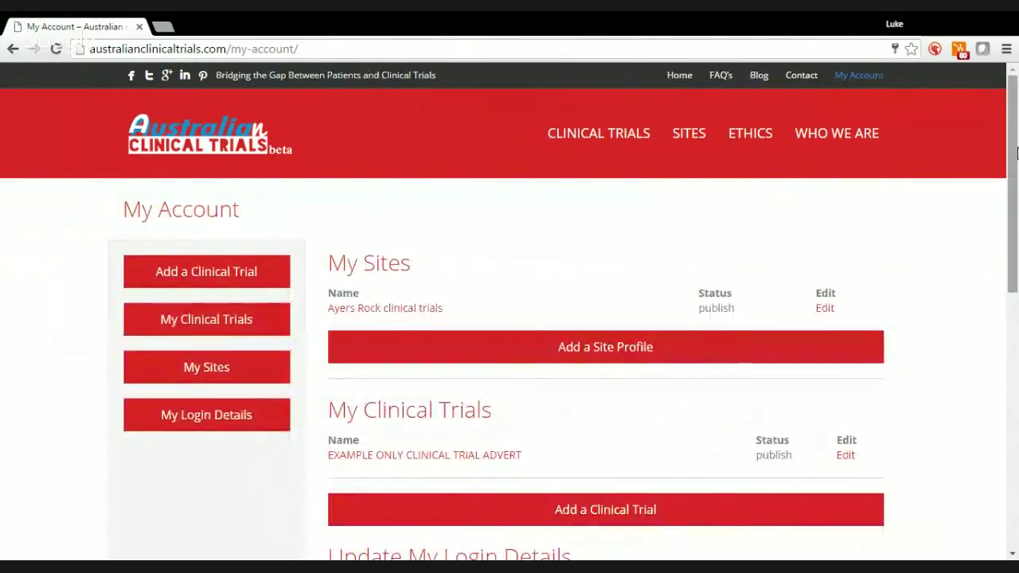
mouse_move(1017, 151)
left_mouse_down()
mouse_move(1016, 339)
mouse_move(1016, 163)
left_mouse_up()
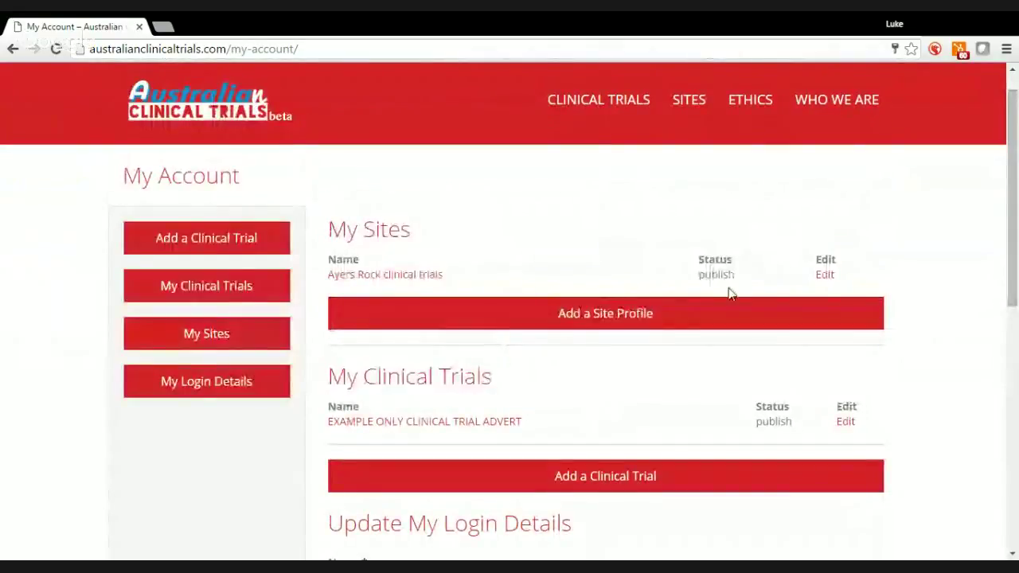